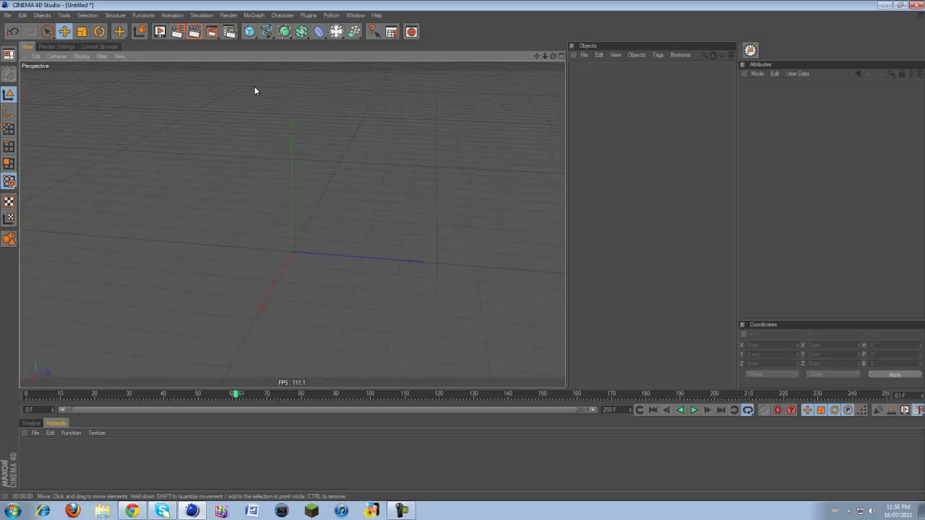
Add a MoText object to the scene and set its alignment to Middle.
middle_click(292, 204)
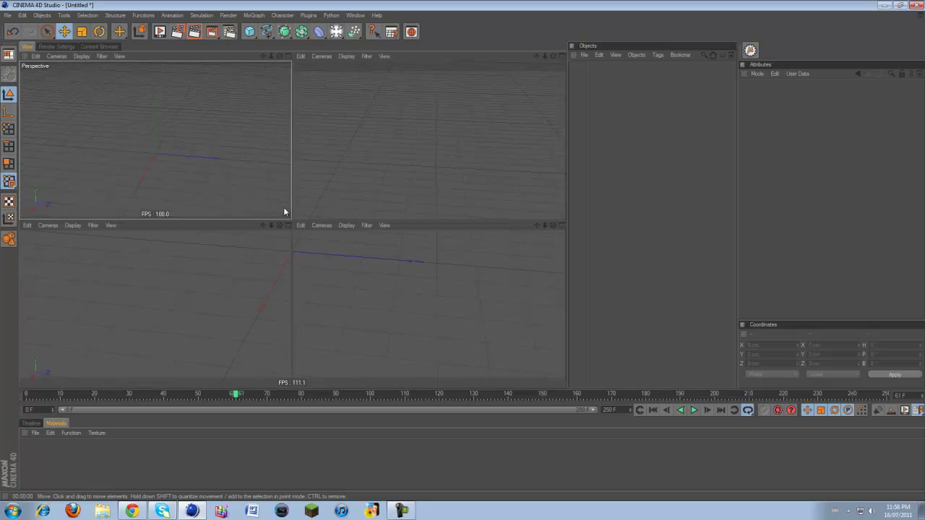
middle_click(168, 154)
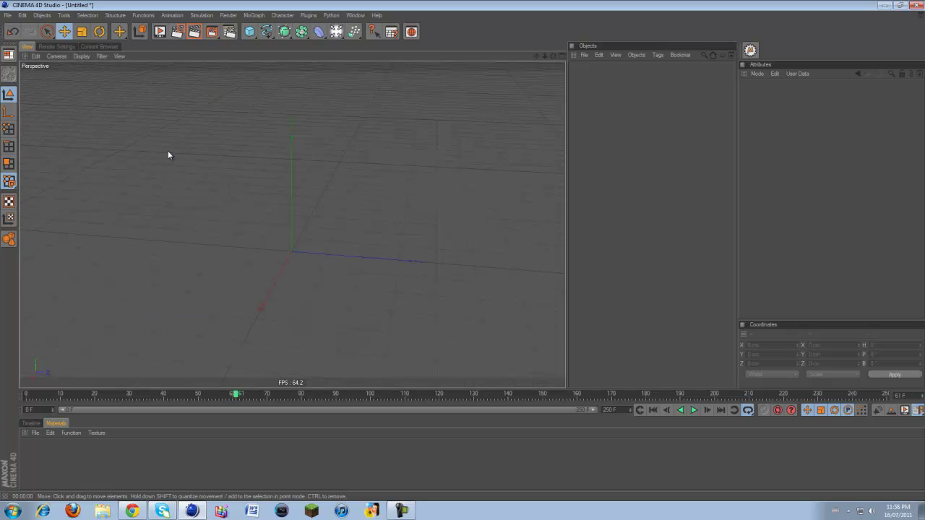
drag(250, 31, 166, 260)
click(255, 15)
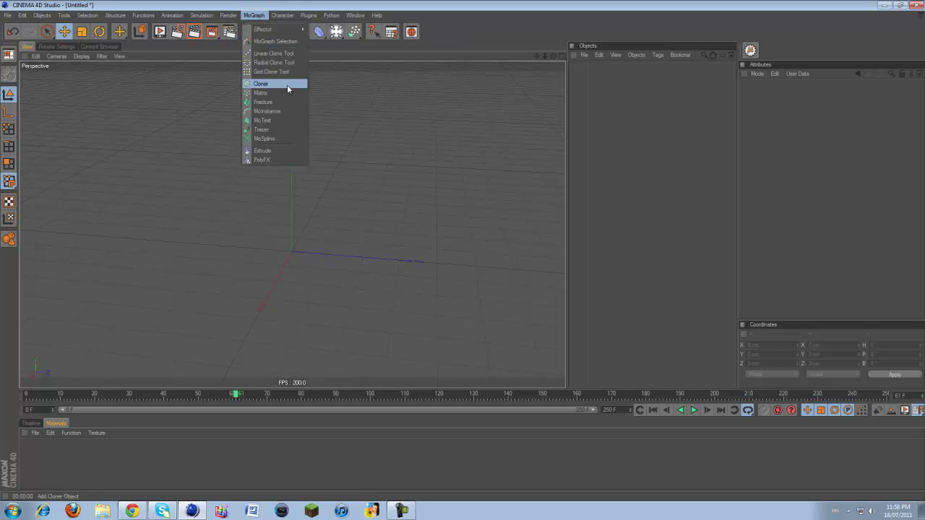
click(277, 120)
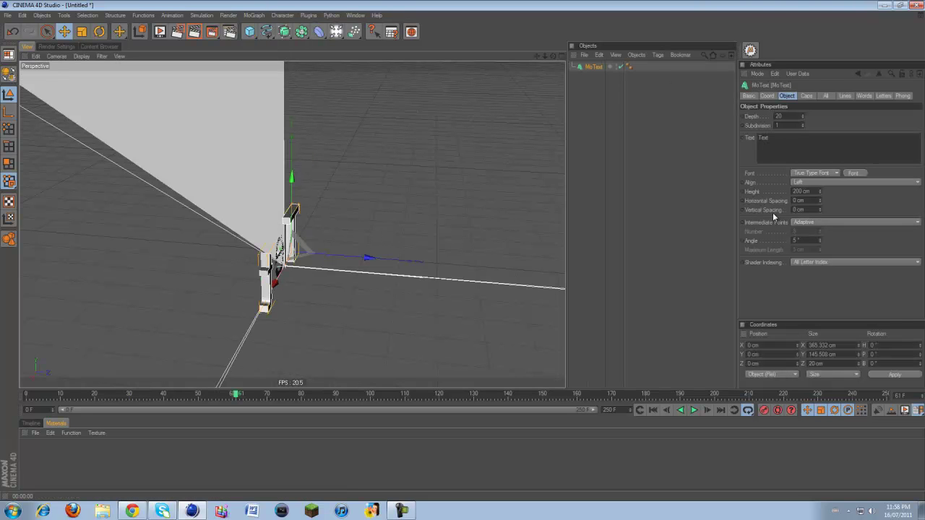
drag(543, 55, 592, 181)
click(828, 181)
click(826, 190)
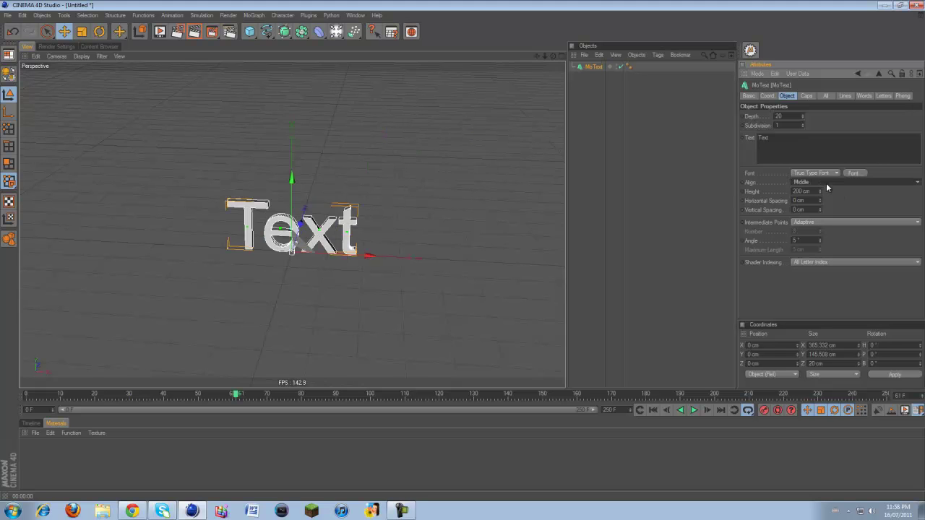
drag(552, 56, 460, 254)
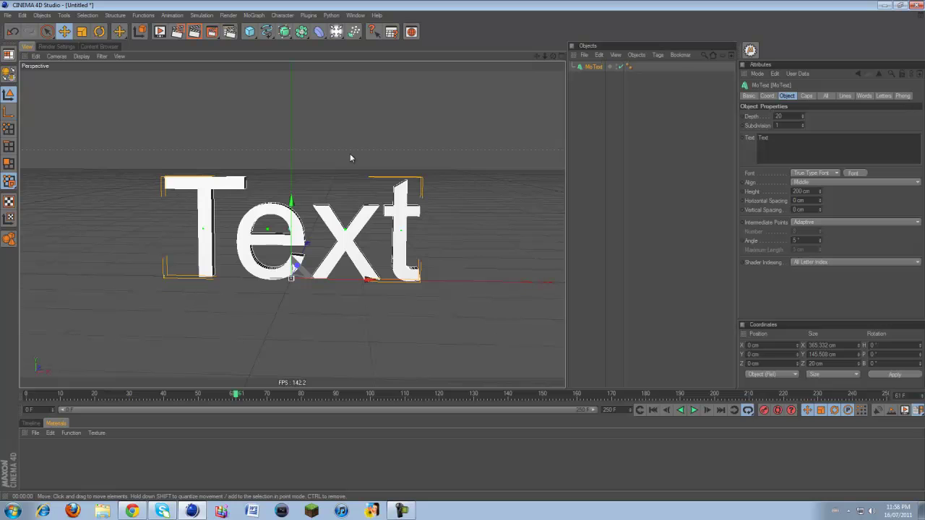
Set the Front view's display mode to Lines.
middle_click(391, 233)
drag(536, 225, 448, 252)
click(347, 225)
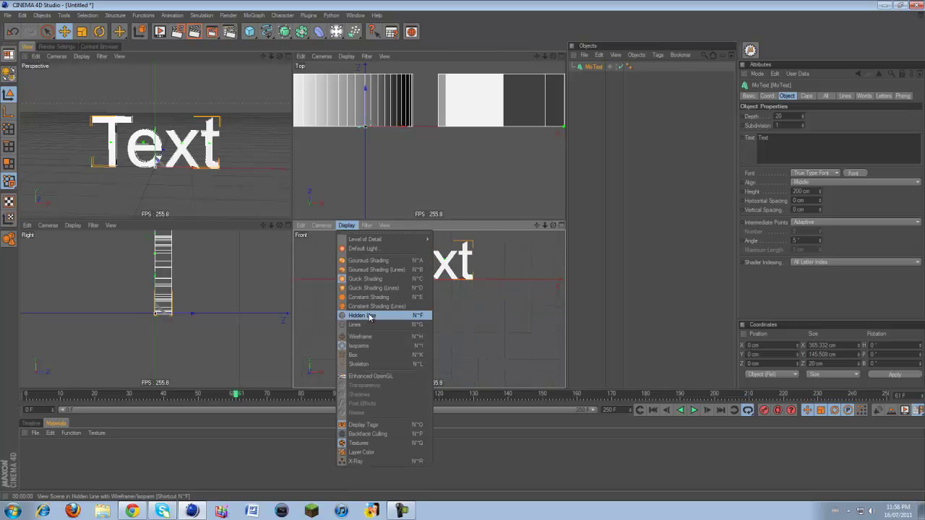
click(357, 325)
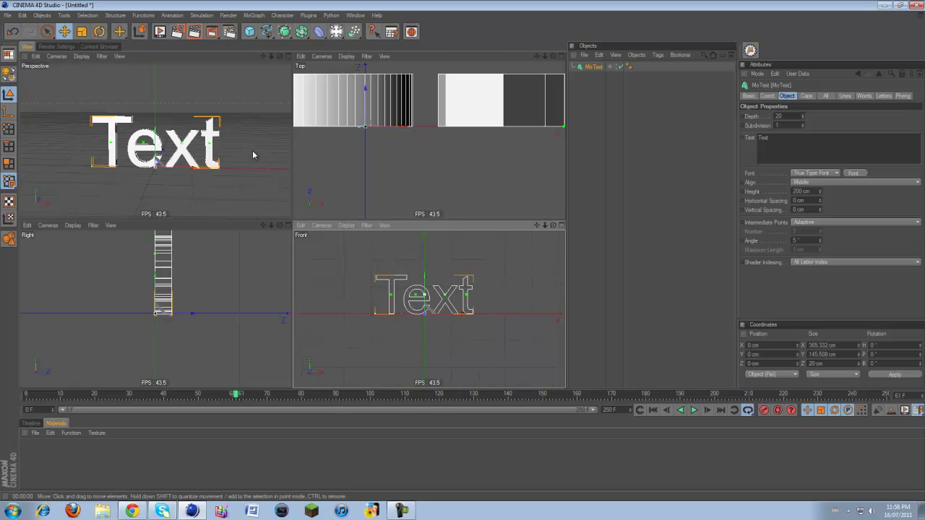
Change the MoText content to "O" and set its font to AmazDooMLeft in bold style.
middle_click(253, 150)
drag(789, 140, 634, 90)
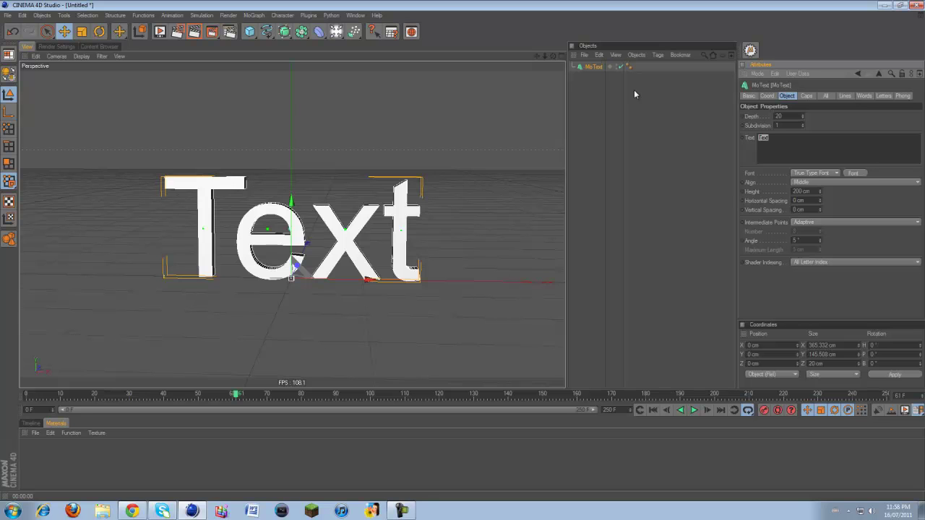
text(O)
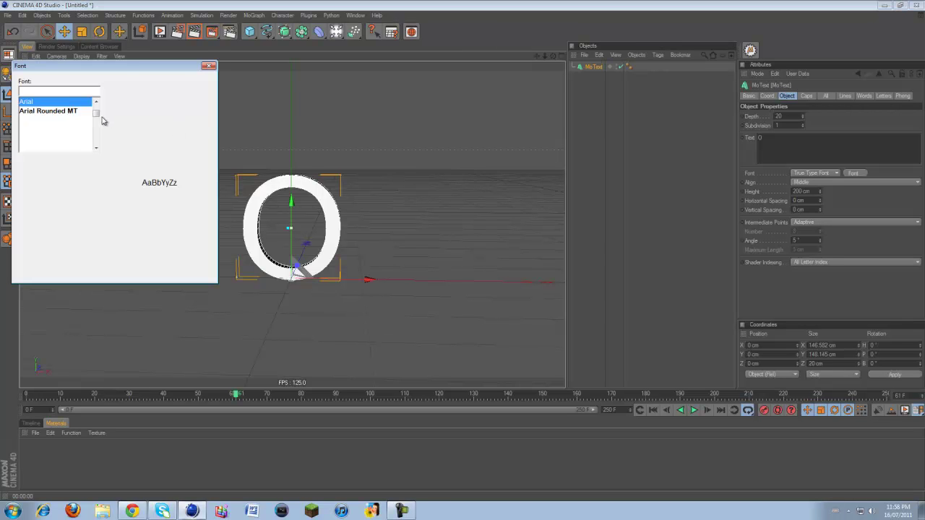
click(51, 120)
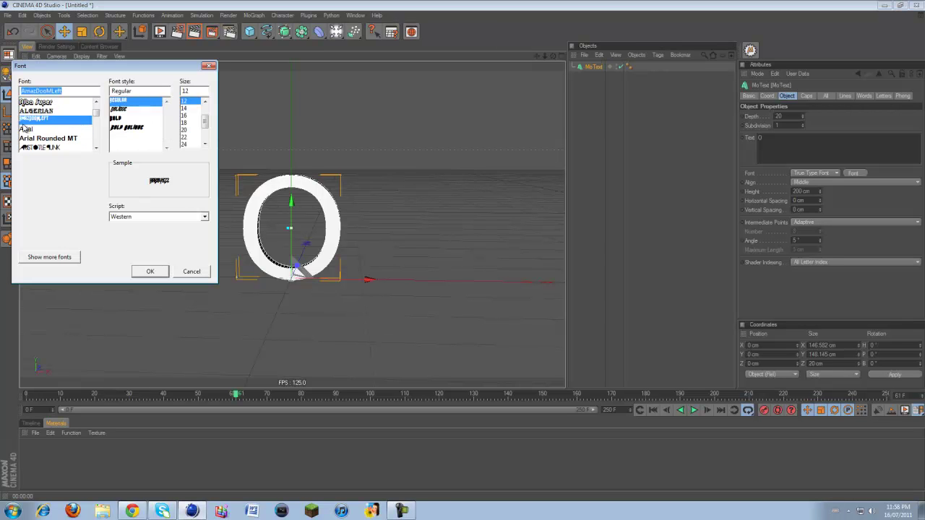
click(121, 119)
click(140, 275)
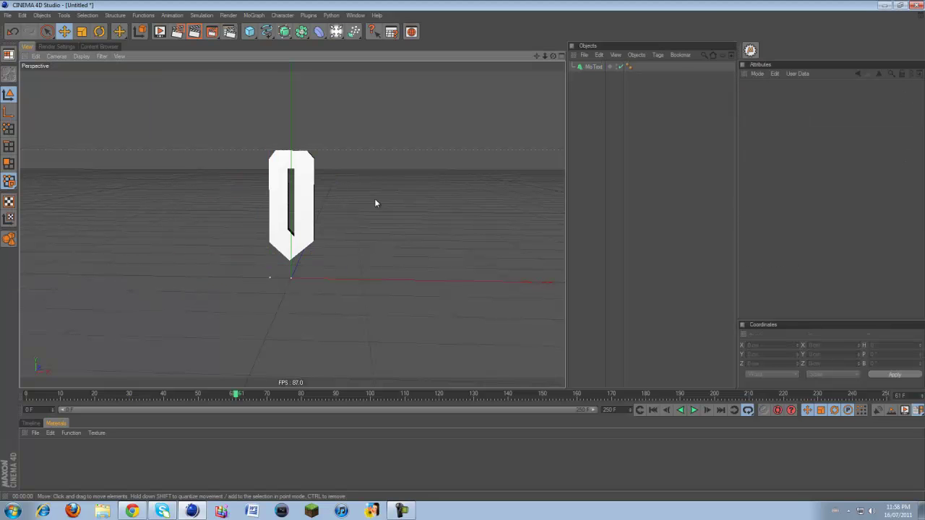
Set the MoText depth to 50 and give both its start and end a Fillet Cap with a 2 cm radius.
click(792, 125)
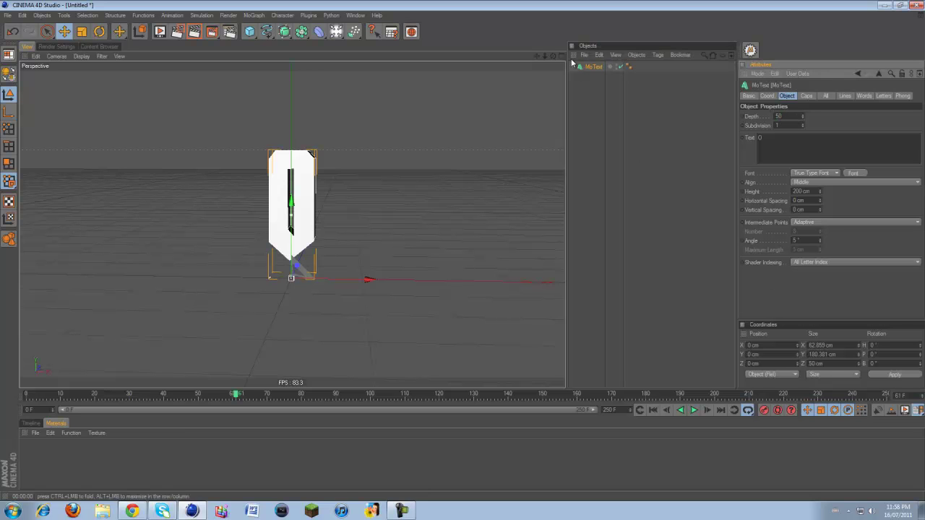
alt+drag(468, 245, 456, 253)
click(807, 95)
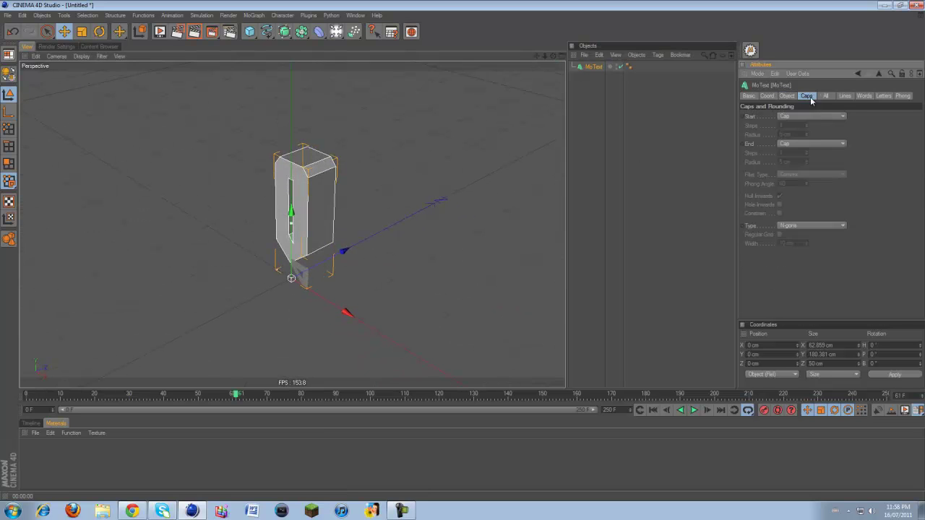
click(800, 142)
click(795, 180)
click(794, 117)
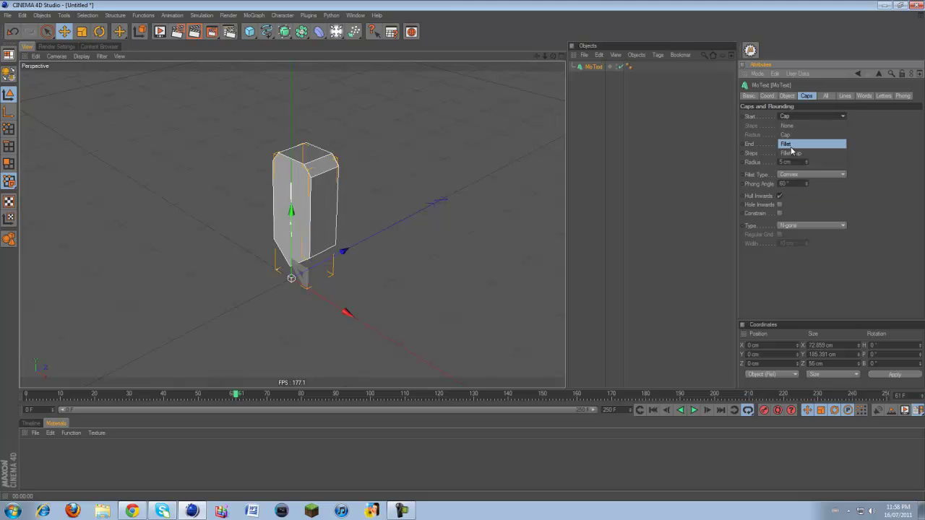
click(795, 152)
double_click(796, 163)
text(2)
key(Return)
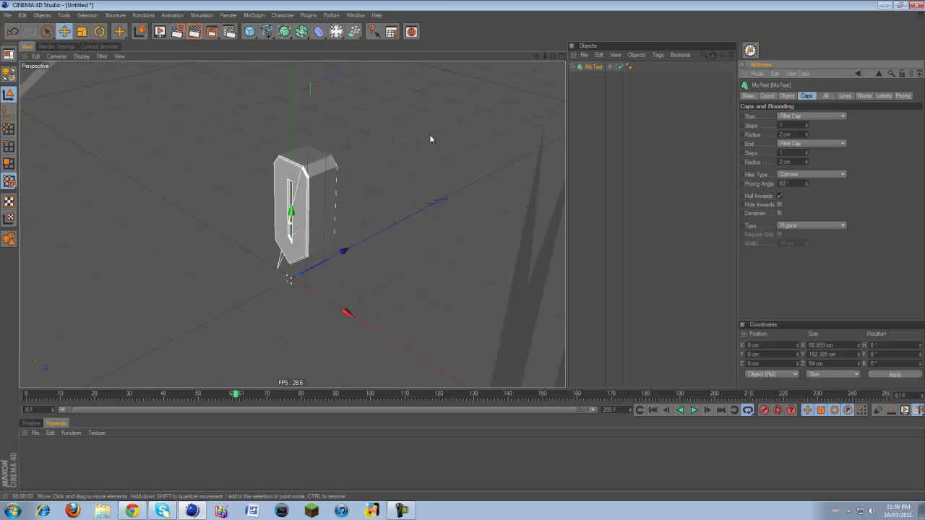
Show the letter O enlarged in the maximized Front view and return the timeline to frame 0.
scroll(375, 163, up, 3)
click(405, 162)
alt+drag(506, 245, 464, 255)
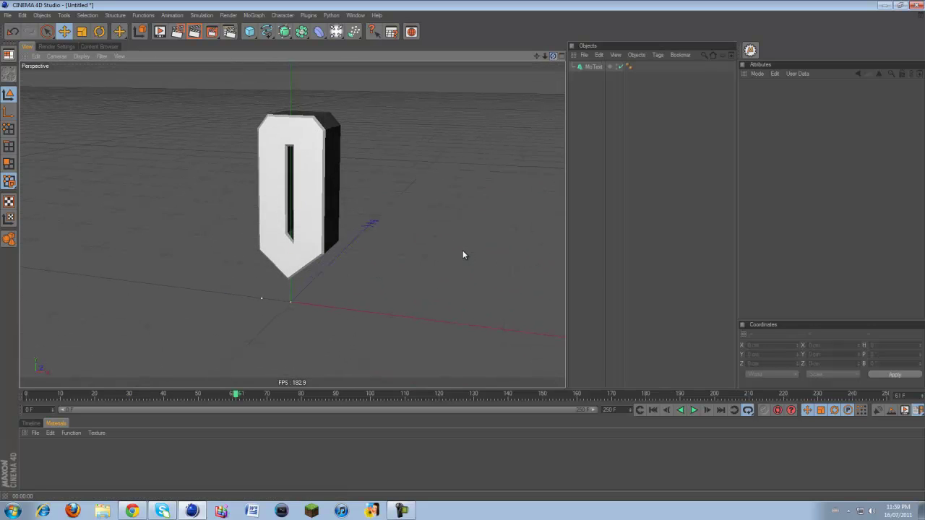
click(591, 67)
click(789, 96)
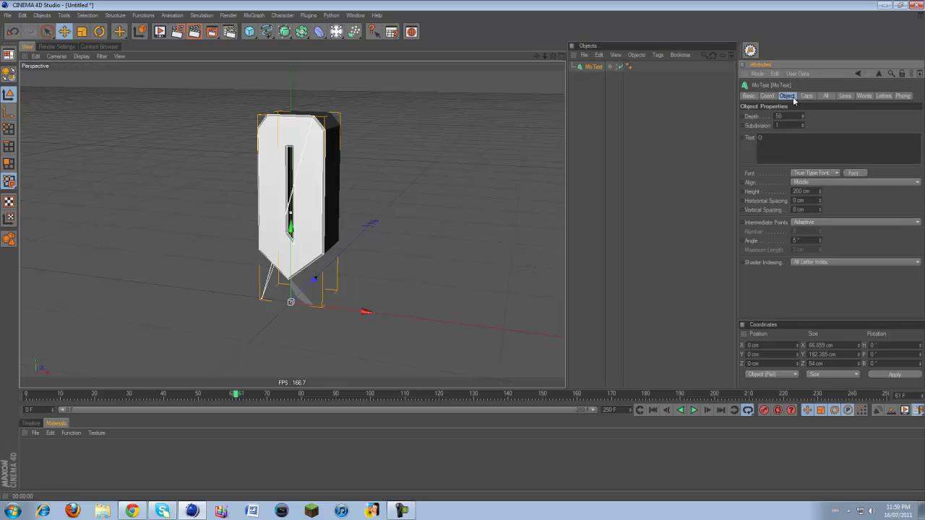
key(F5)
middle_click(419, 291)
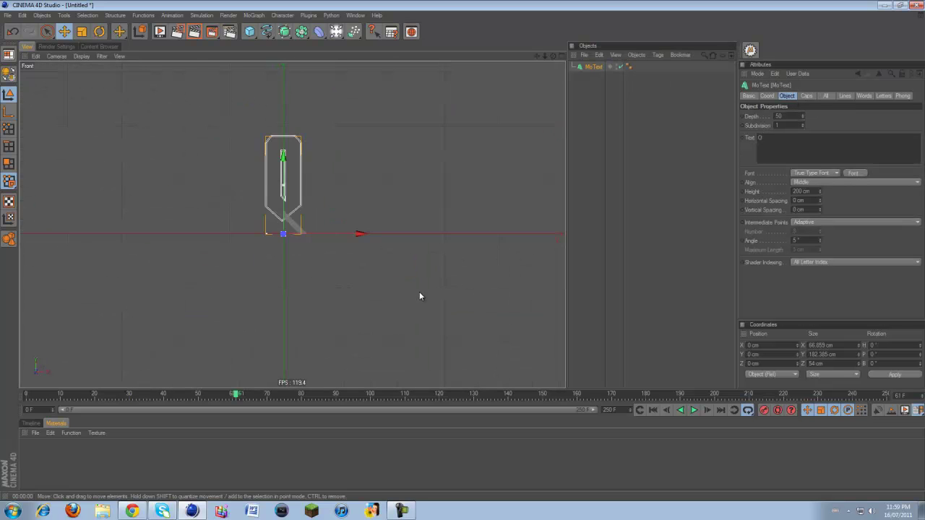
scroll(412, 213, up, 5)
drag(537, 56, 509, 99)
scroll(511, 98, down, 2)
drag(537, 56, 466, 254)
click(653, 409)
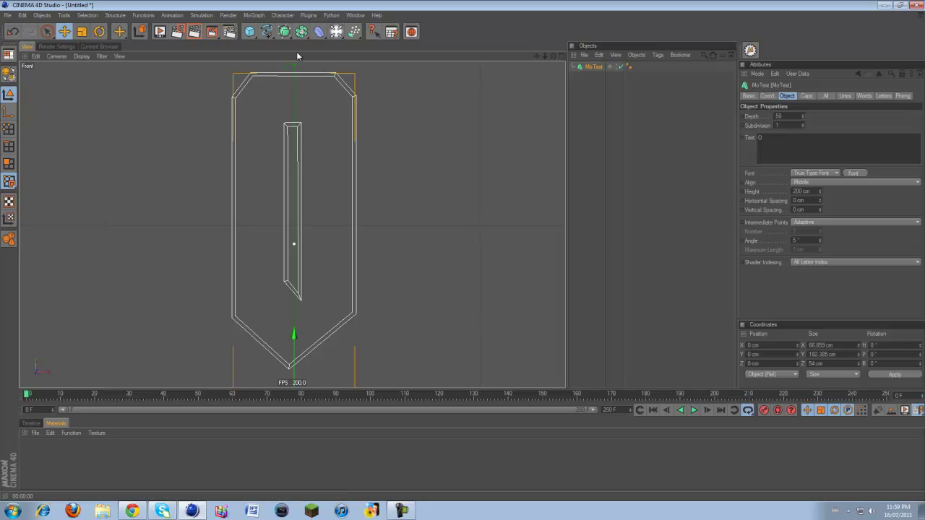
Add a Text spline reading "O" in the AmazDooMLeft font over the MoText letter.
click(268, 34)
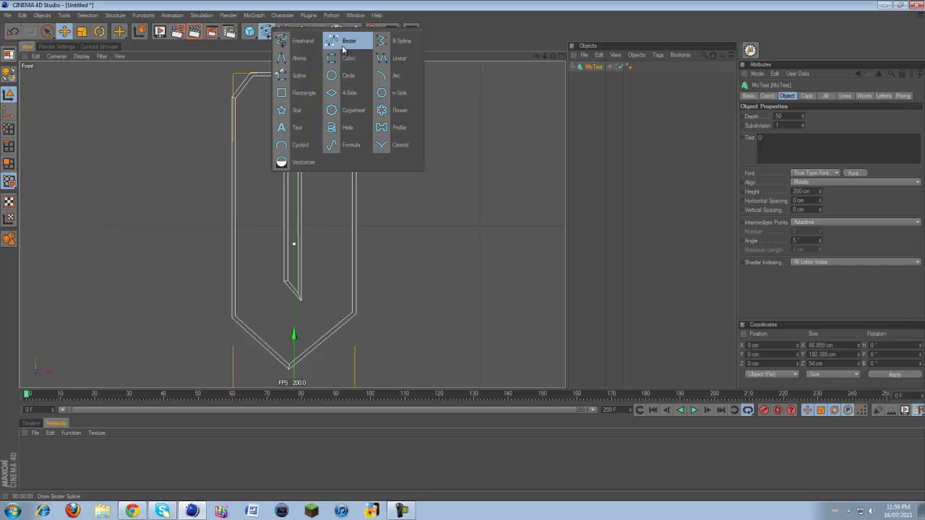
click(297, 129)
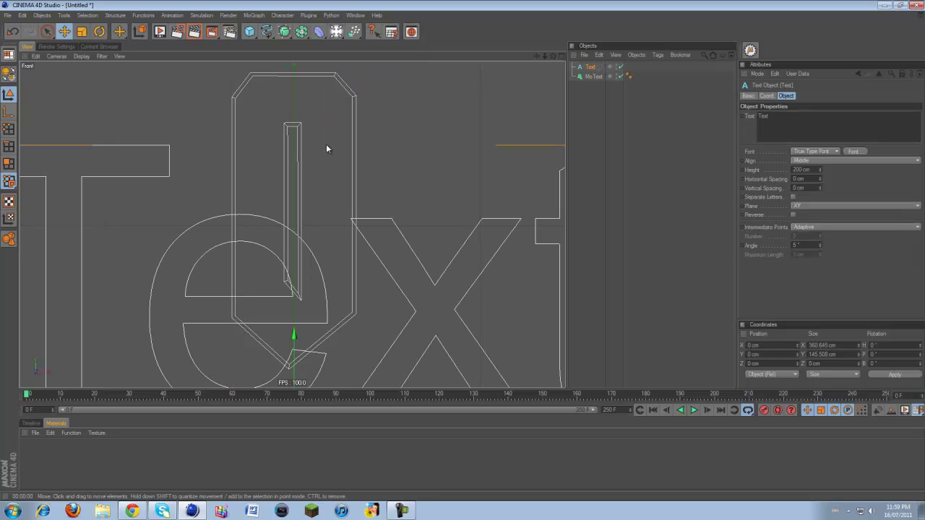
double_click(786, 126)
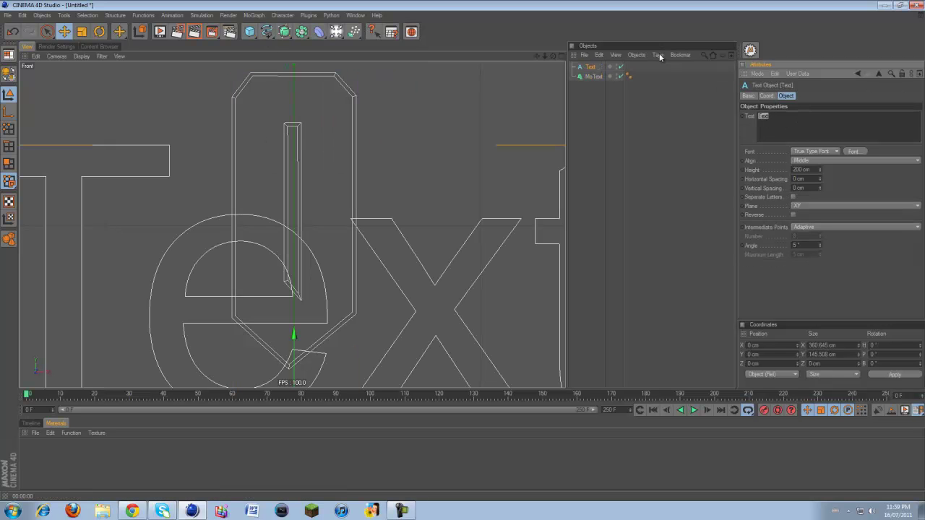
text(O)
click(852, 151)
scroll(46, 130, up, 10)
scroll(46, 144, down, 3)
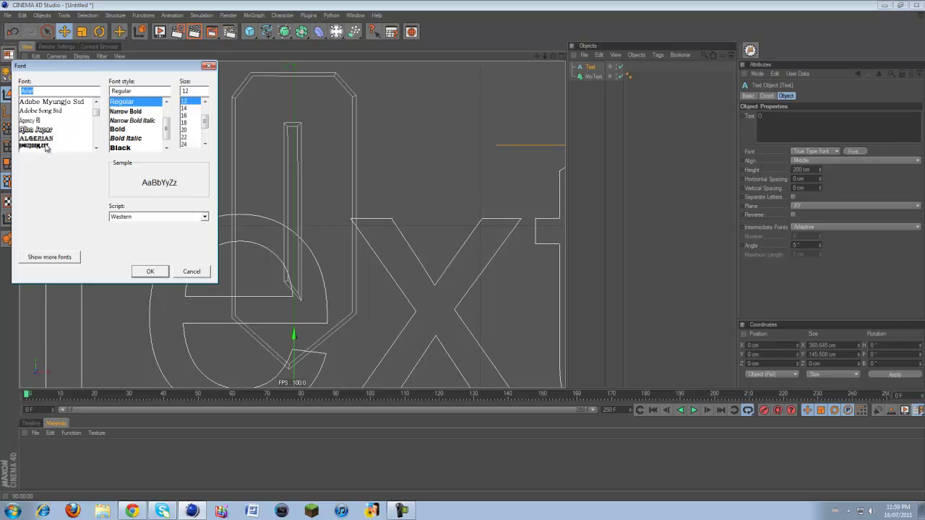
click(46, 149)
click(152, 272)
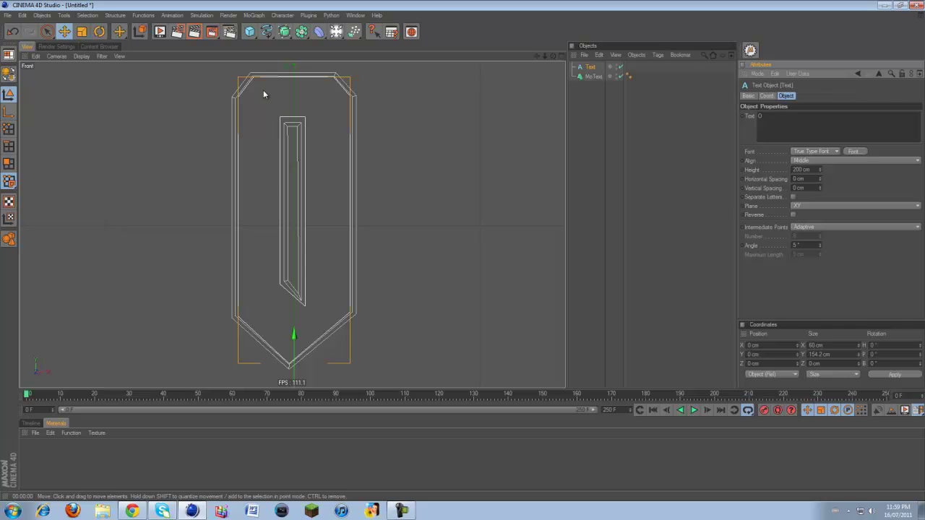
Try to match the Text spline to the letter's outline using a height of 208 cm, and delete the spline.
scroll(300, 370, down, 2)
drag(302, 372, 463, 252)
drag(820, 169, 819, 174)
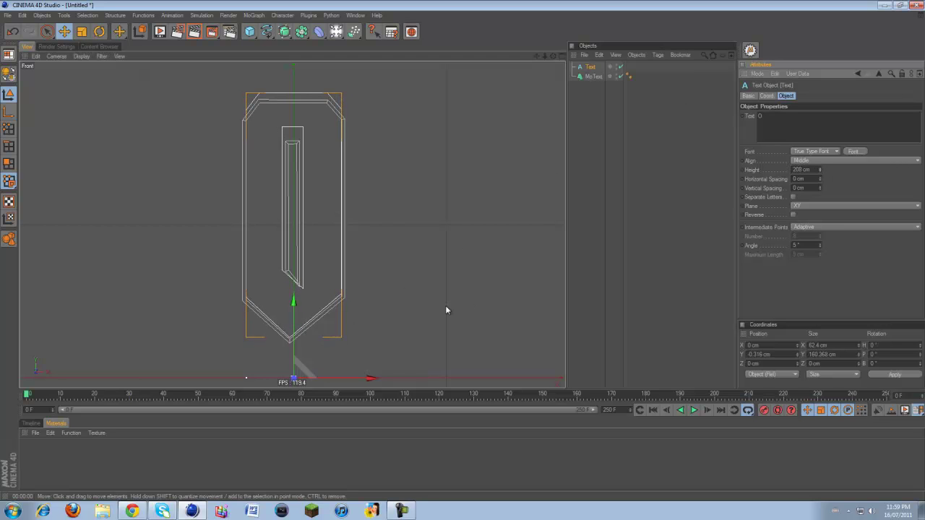
key(Delete)
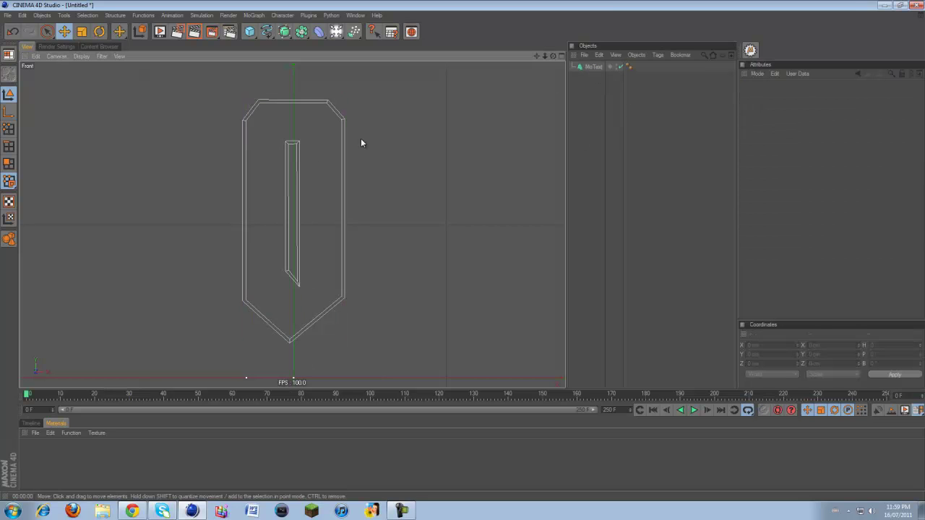
Trace the top of the letter O with a Bezier spline, placing points mid-bevel at its four upper outer corners.
drag(264, 35, 338, 38)
scroll(264, 217, up, 5)
drag(536, 55, 387, 128)
scroll(388, 128, up, 3)
drag(265, 34, 334, 46)
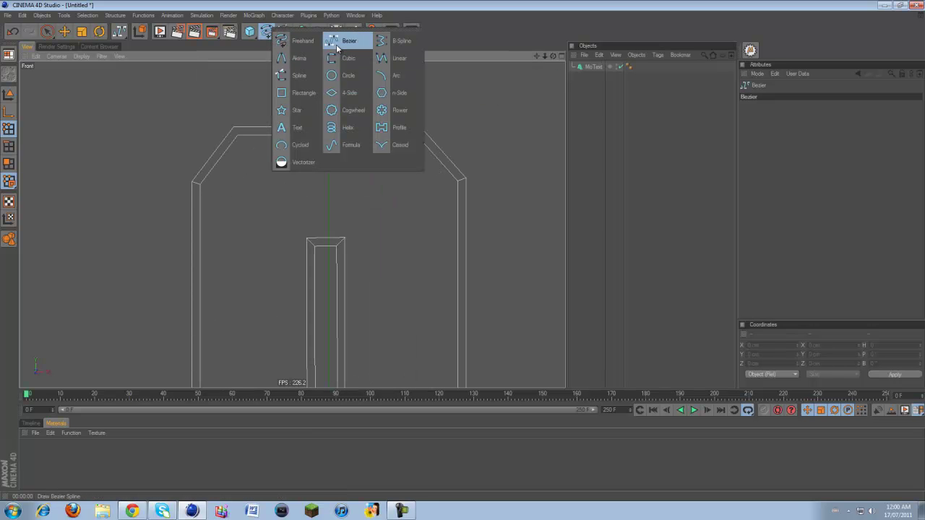
drag(337, 48, 337, 48)
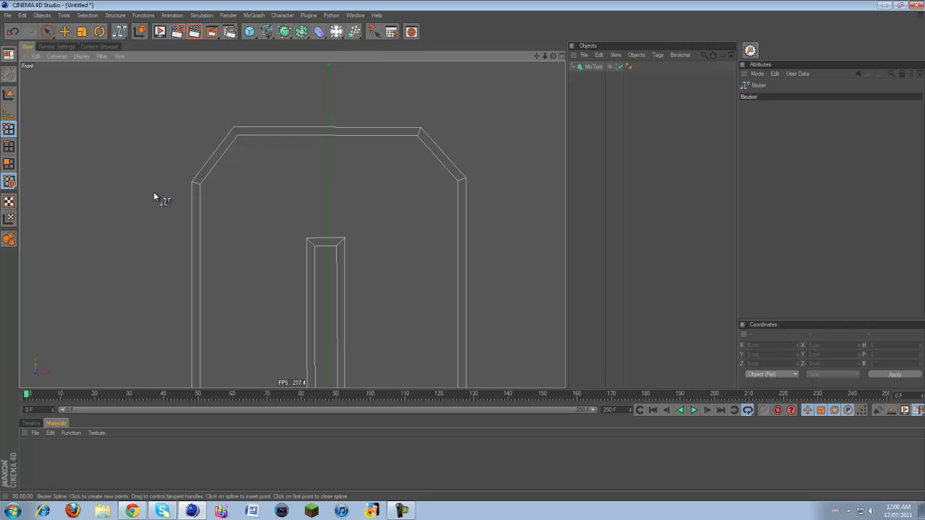
click(196, 184)
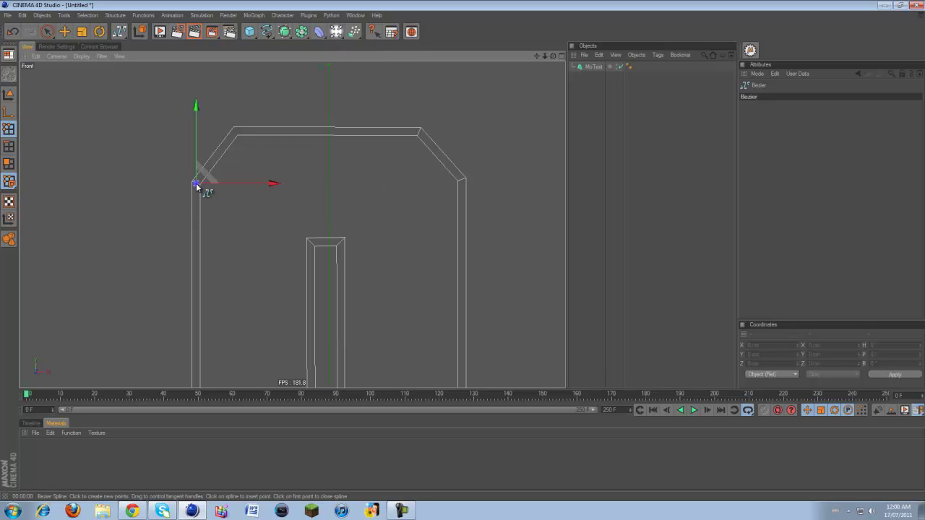
click(235, 132)
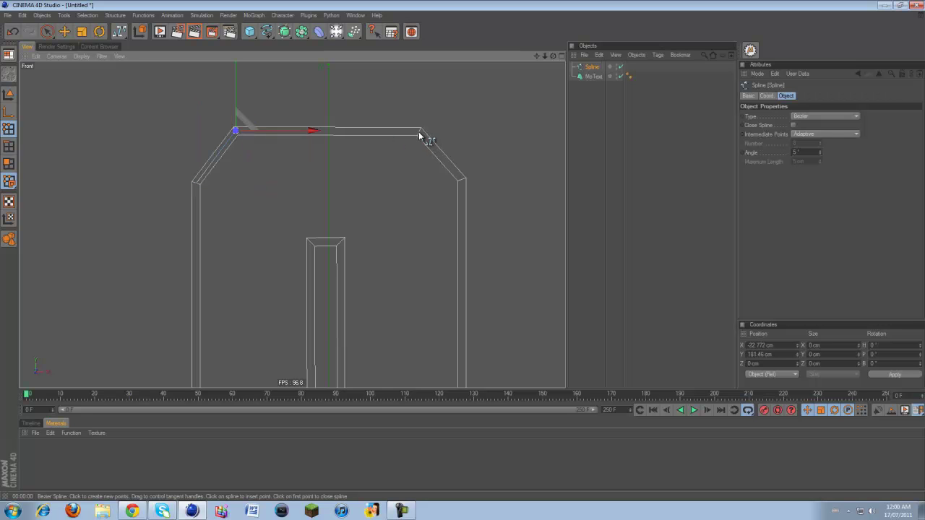
click(419, 133)
click(461, 179)
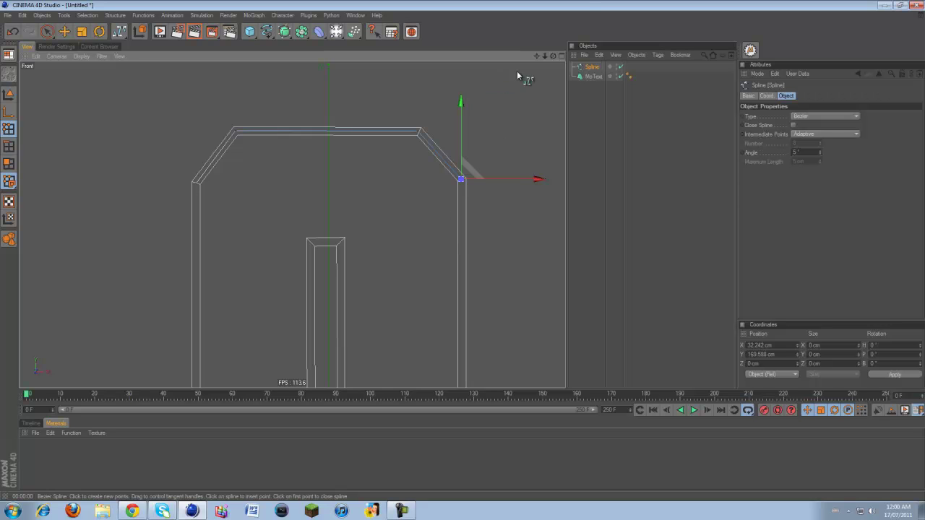
Finish the Bezier spline around the letter's pointed bottom, placing points mid-bevel at the three lower corners, and close it at its starting point.
drag(537, 56, 464, 255)
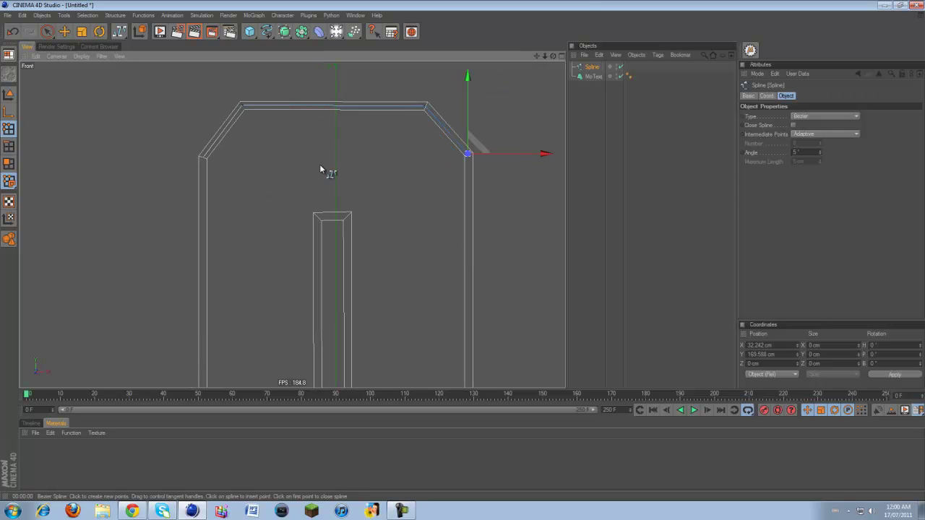
drag(414, 210, 463, 253)
key(ctrl+z)
drag(536, 57, 496, 128)
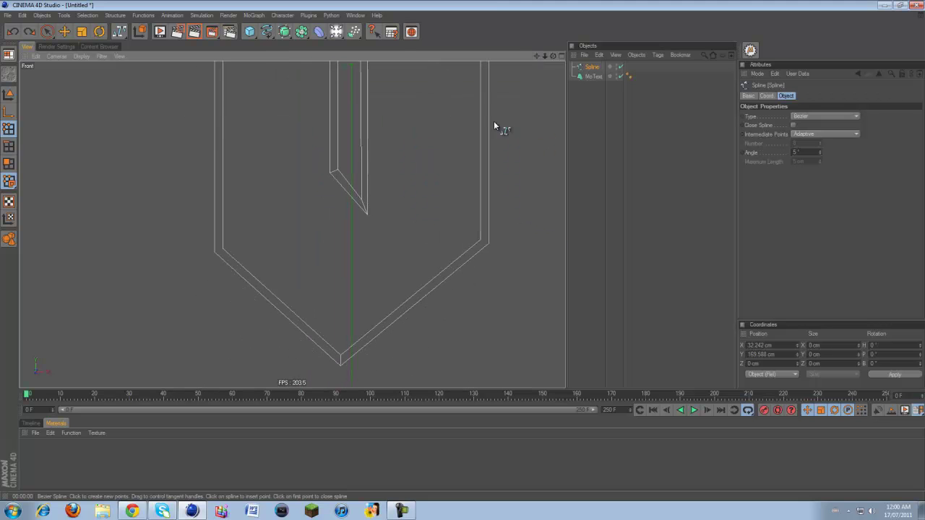
click(484, 242)
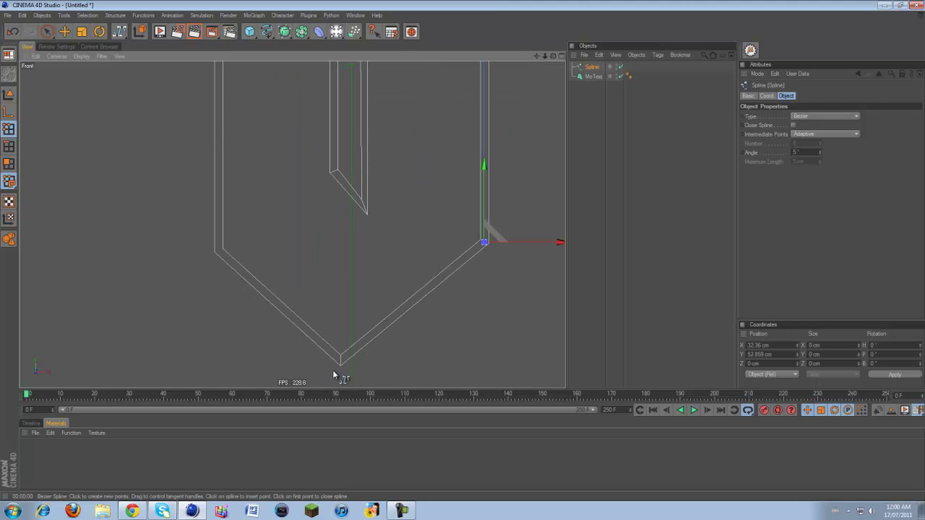
click(340, 359)
click(218, 249)
drag(533, 57, 462, 250)
click(366, 172)
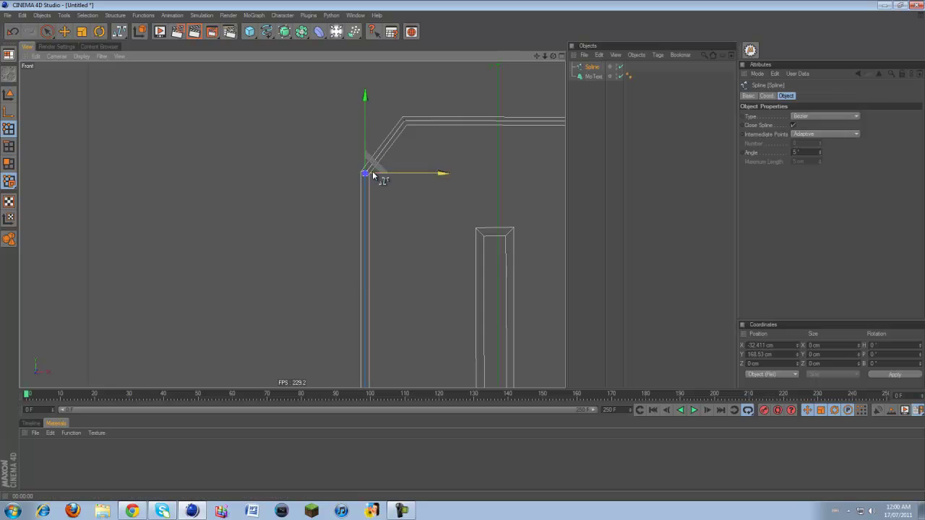
scroll(477, 116, down, 5)
drag(536, 57, 465, 255)
scroll(332, 161, down, 3)
scroll(286, 204, up, 2)
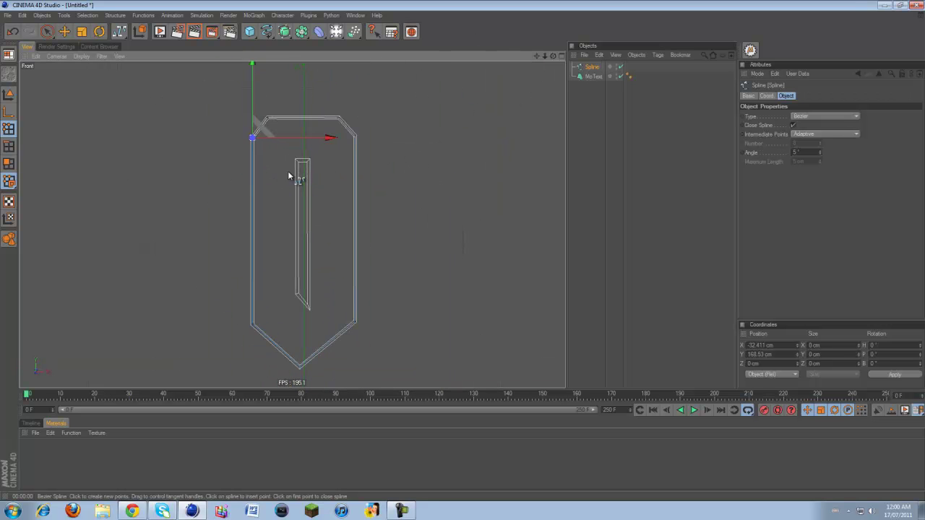
Move the whole spline along Z to about -3.27 cm in the Right view so it sits at the letter's front face.
middle_click(312, 224)
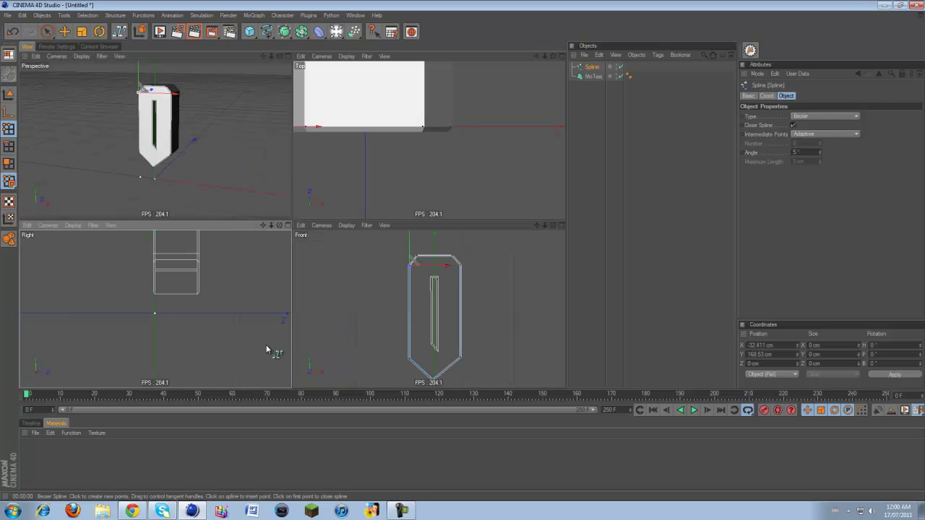
drag(263, 224, 292, 255)
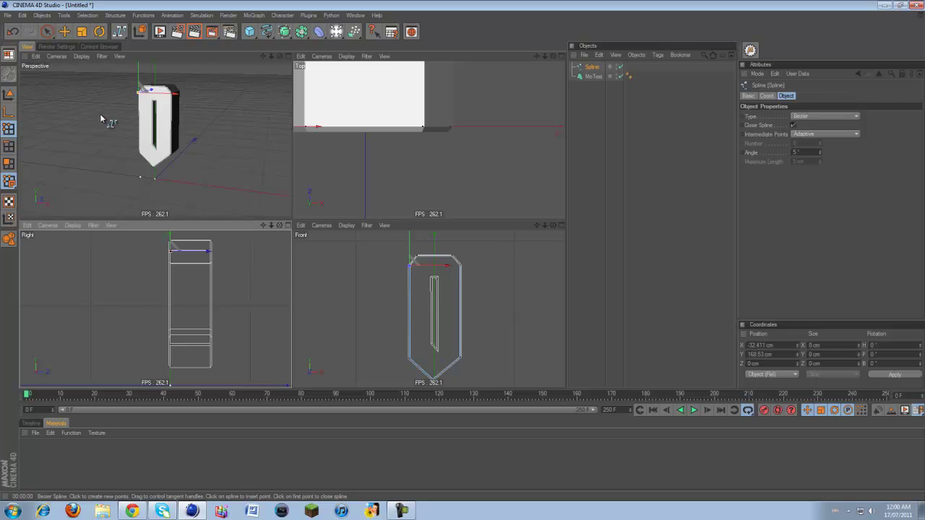
click(9, 99)
click(64, 32)
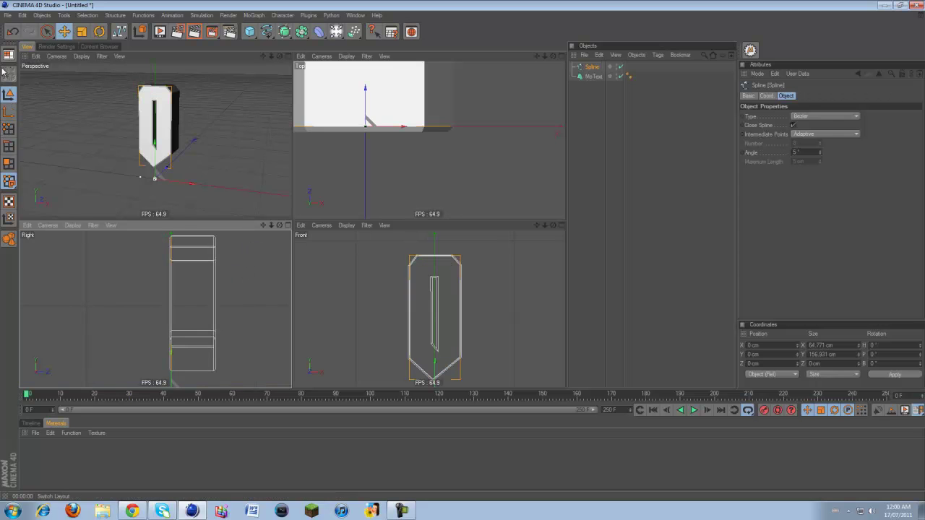
scroll(210, 320, up, 2)
drag(263, 225, 239, 287)
drag(271, 226, 251, 261)
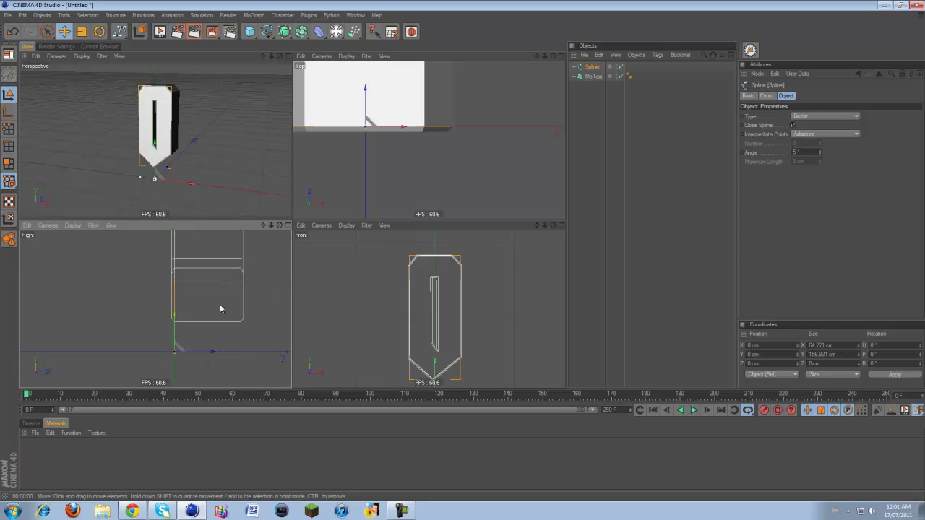
drag(209, 353, 291, 250)
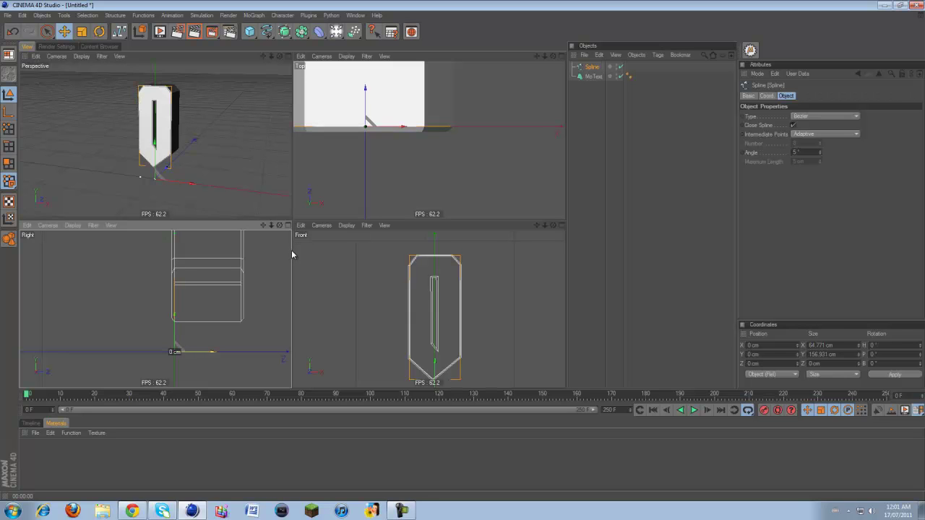
drag(291, 250, 292, 250)
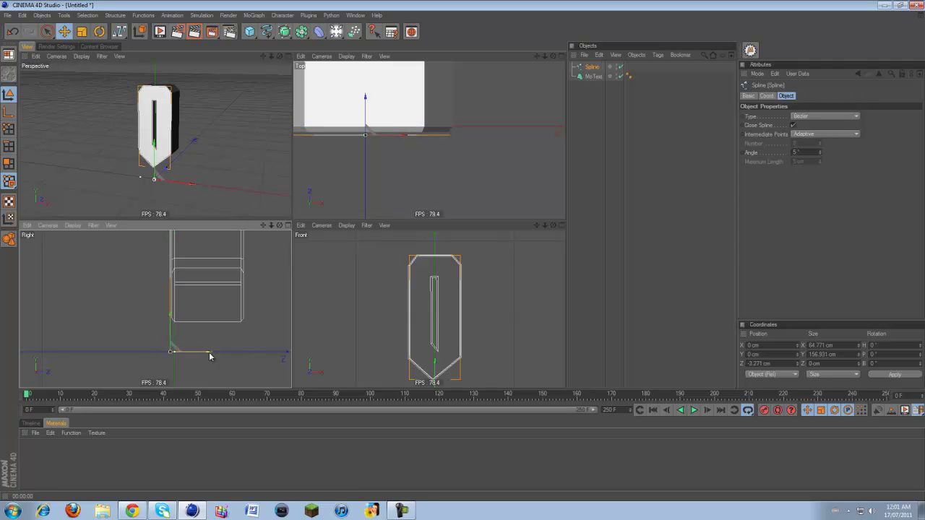
scroll(213, 276, up, 4)
scroll(235, 273, up, 3)
drag(263, 225, 242, 382)
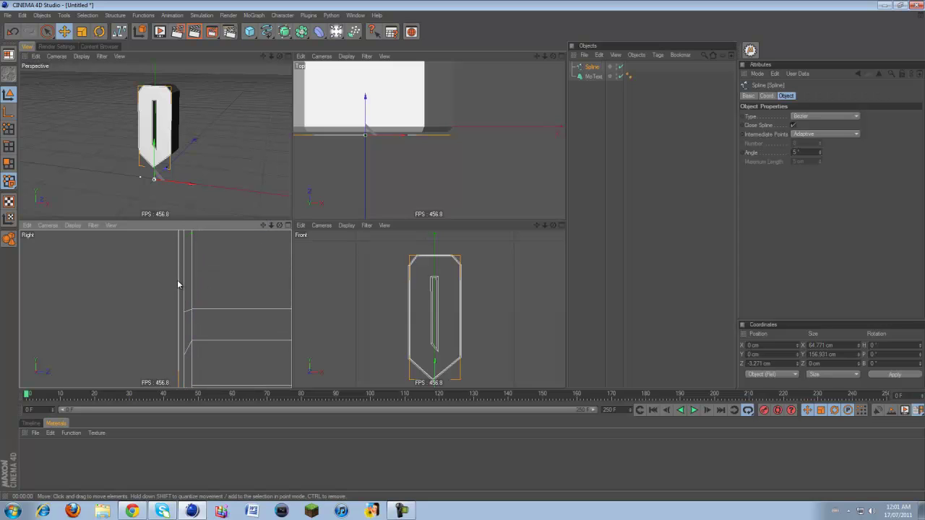
scroll(190, 325, down, 4)
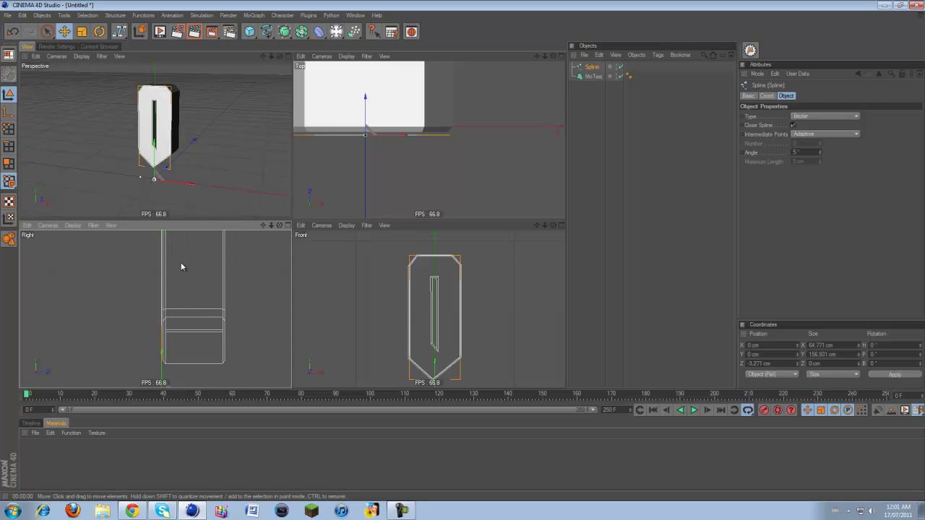
Add an Omni light at the origin in the maximized Perspective view and test-render the view.
middle_click(150, 158)
scroll(353, 154, up, 3)
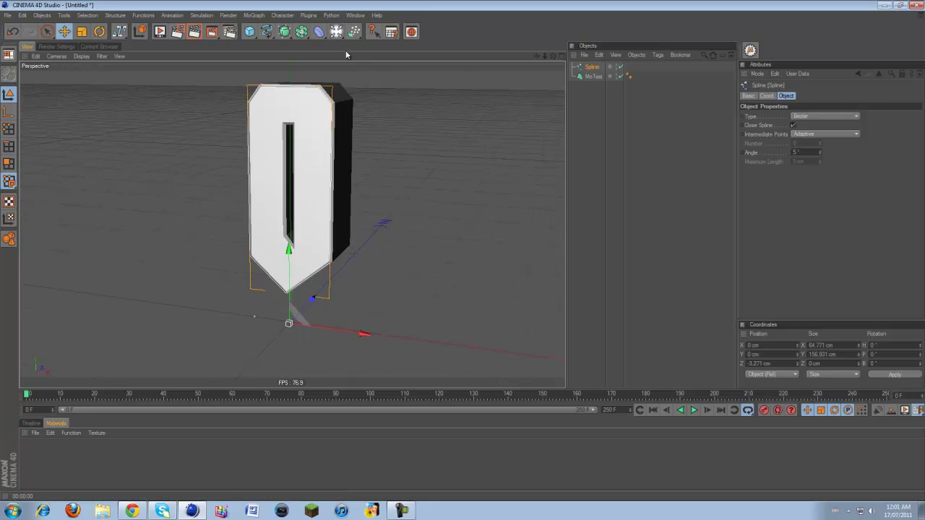
click(336, 31)
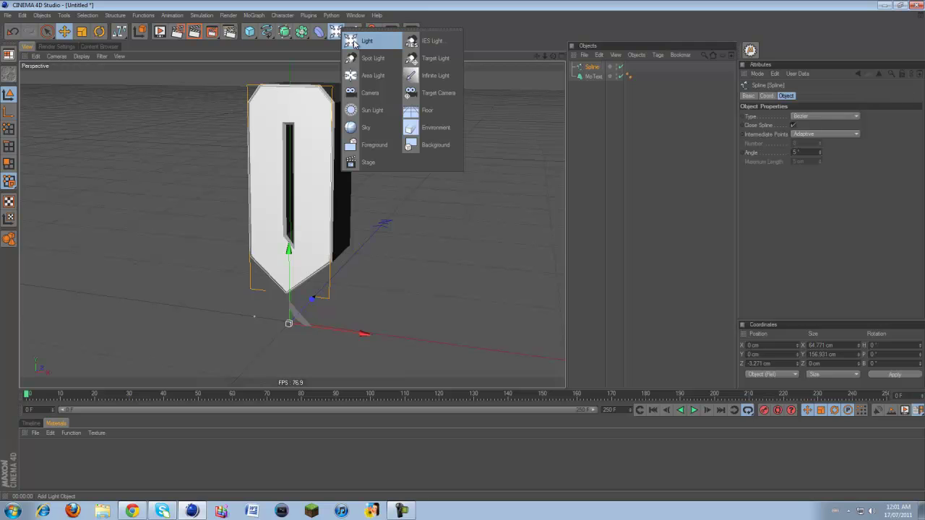
click(353, 42)
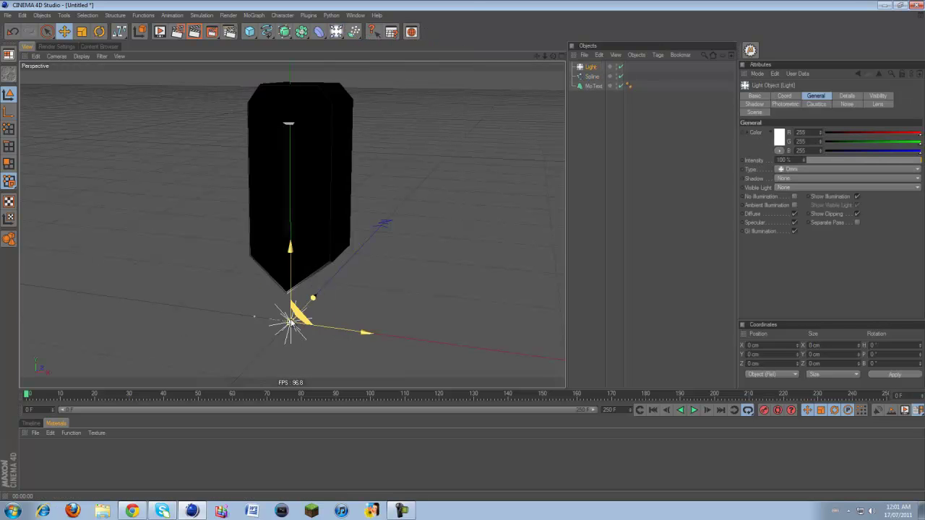
click(195, 31)
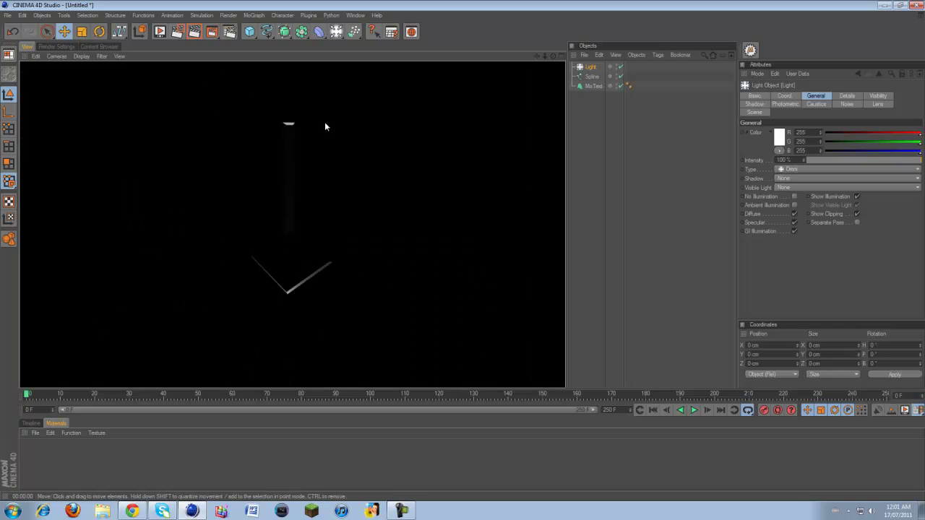
Enable No Illumination on the light and render the view again.
click(590, 67)
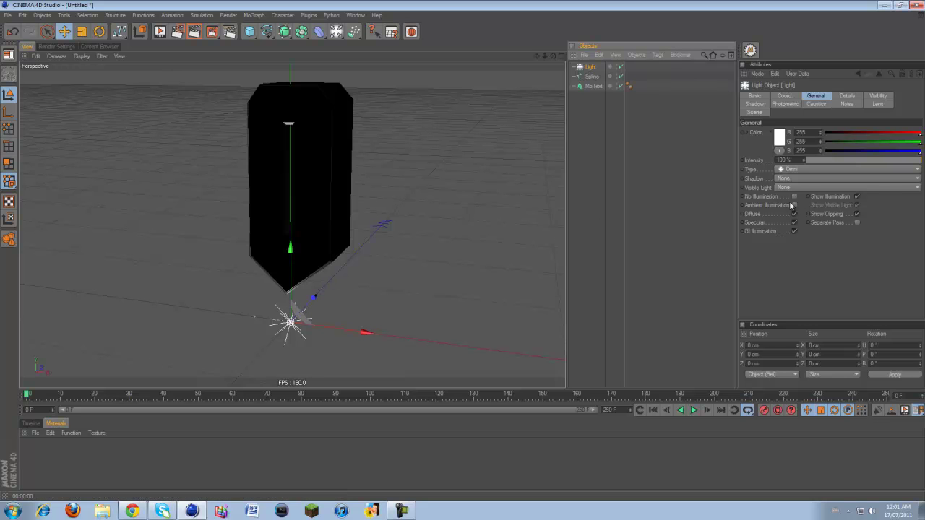
click(819, 97)
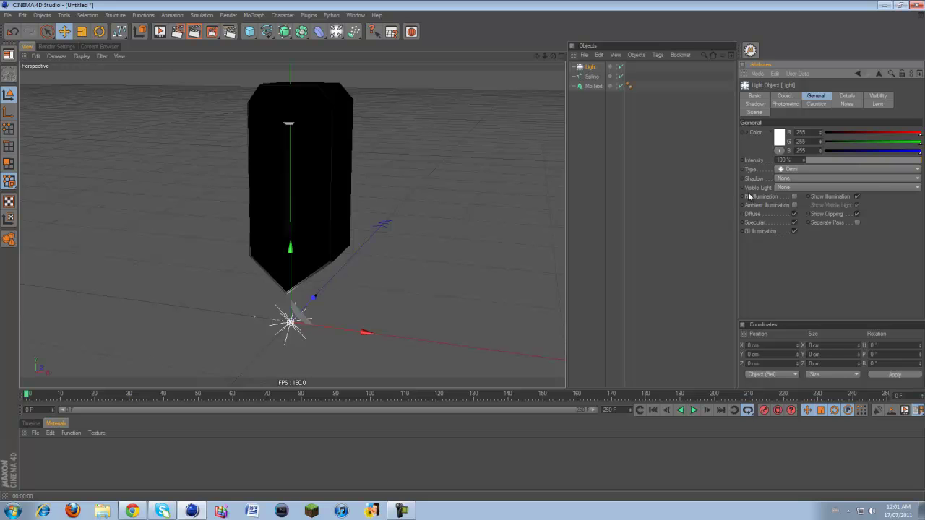
click(794, 197)
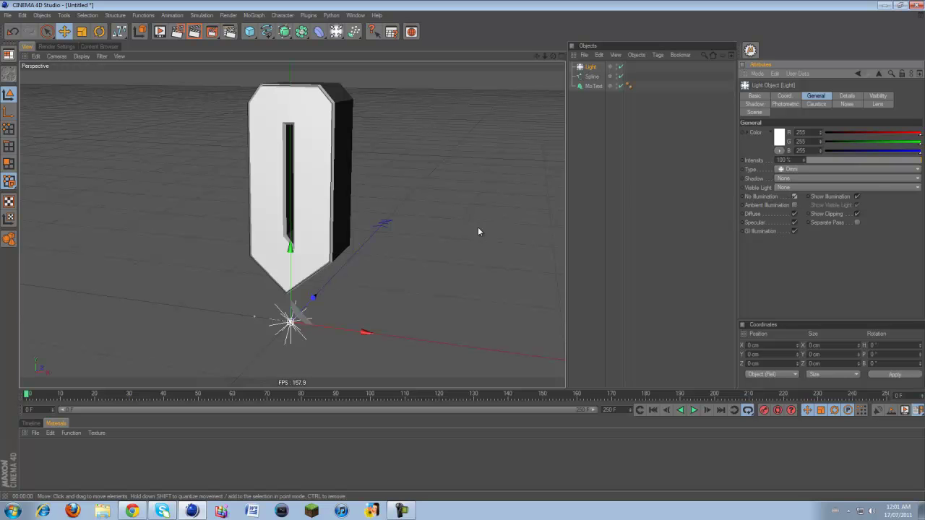
click(194, 31)
click(277, 232)
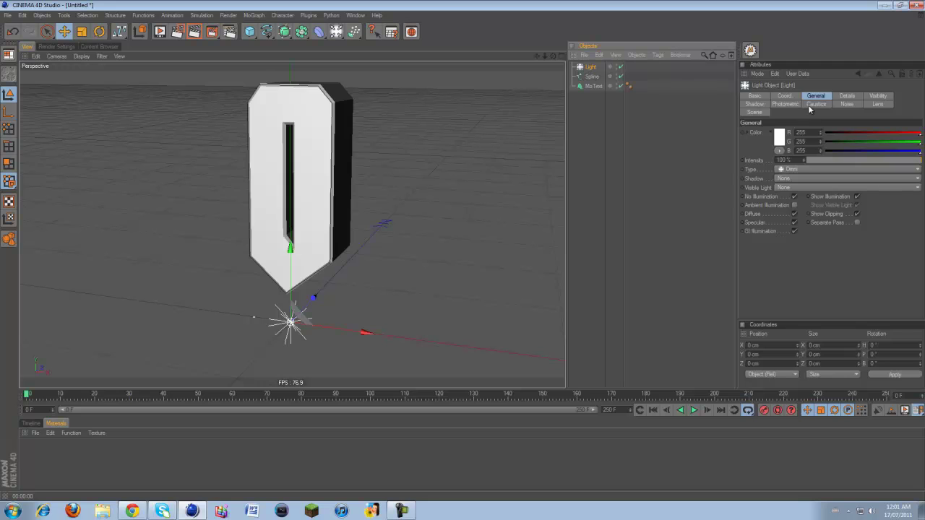
Set the light's lens glow to Hi-8.
click(874, 104)
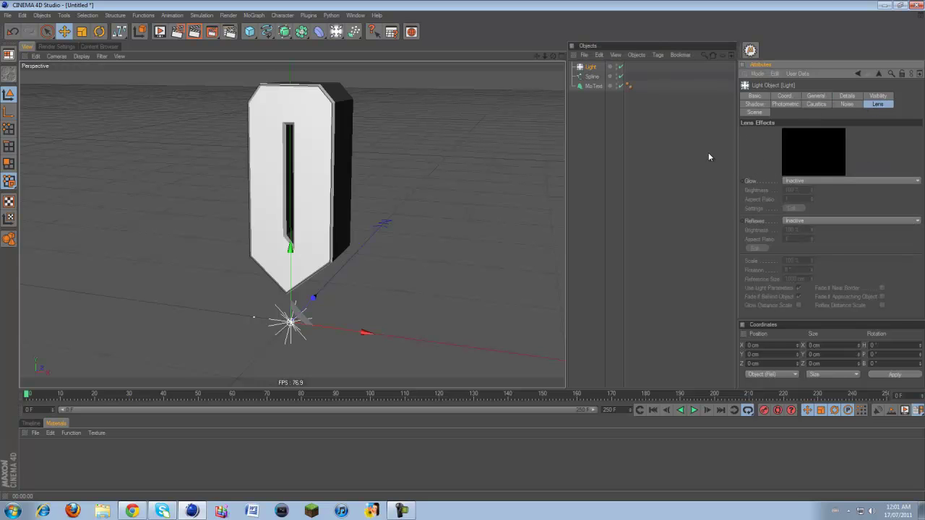
click(803, 181)
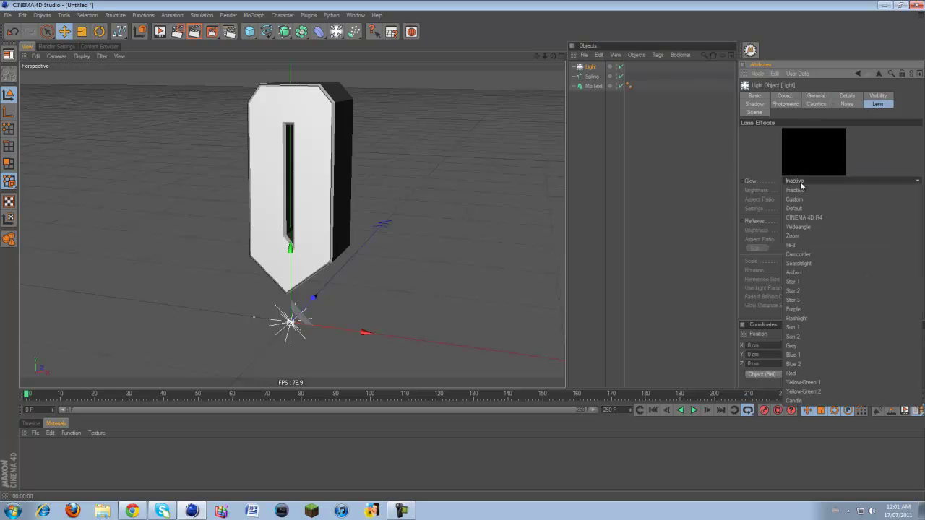
click(763, 182)
click(798, 181)
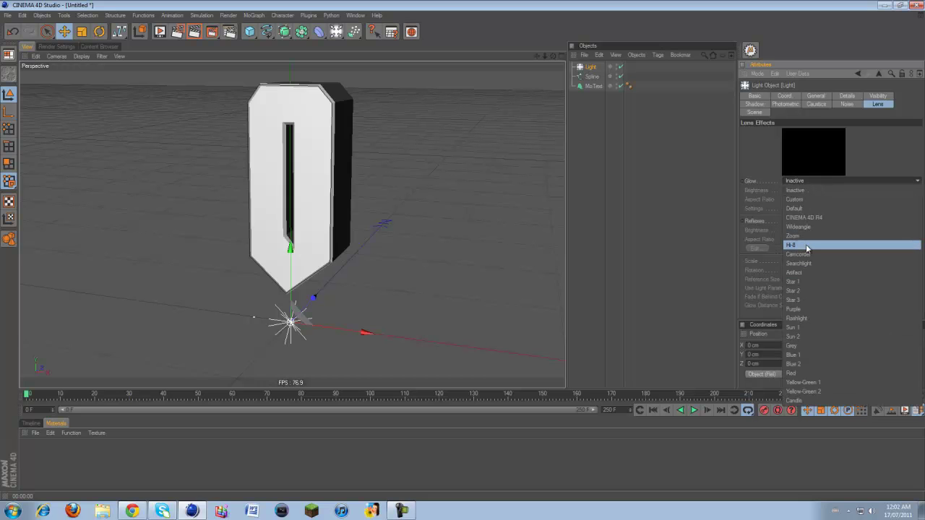
click(806, 244)
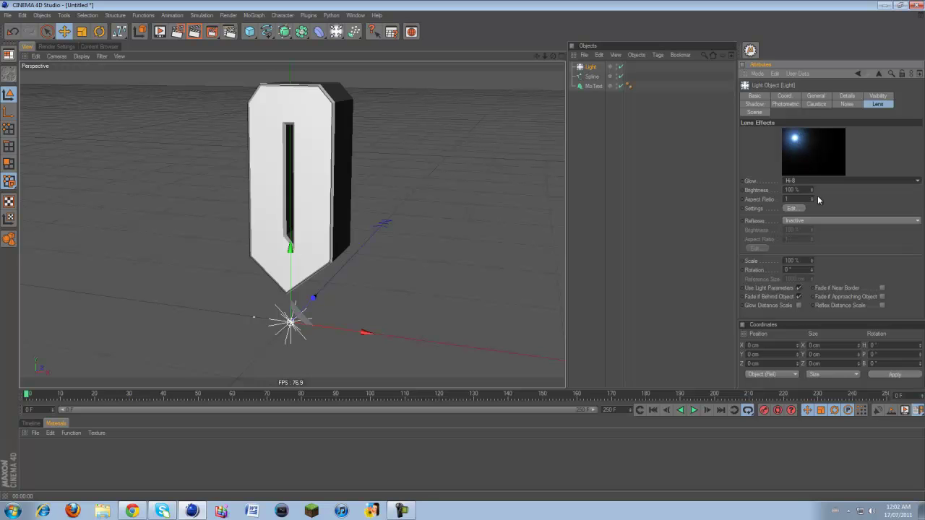
Try a glow brightness of 50% and a different glow aspect ratio, returning them to 100% and 1.
drag(811, 191, 812, 194)
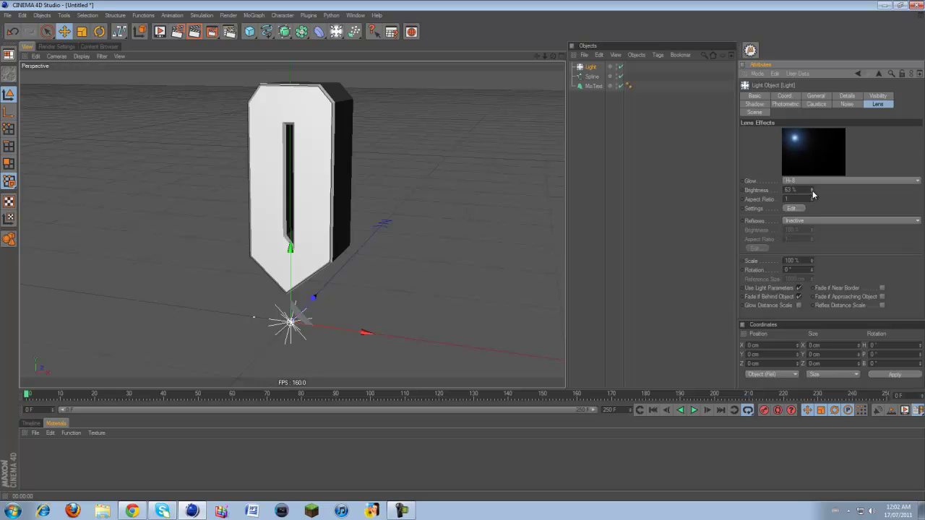
double_click(801, 187)
text(50)
key(Return)
click(812, 201)
drag(812, 205, 812, 200)
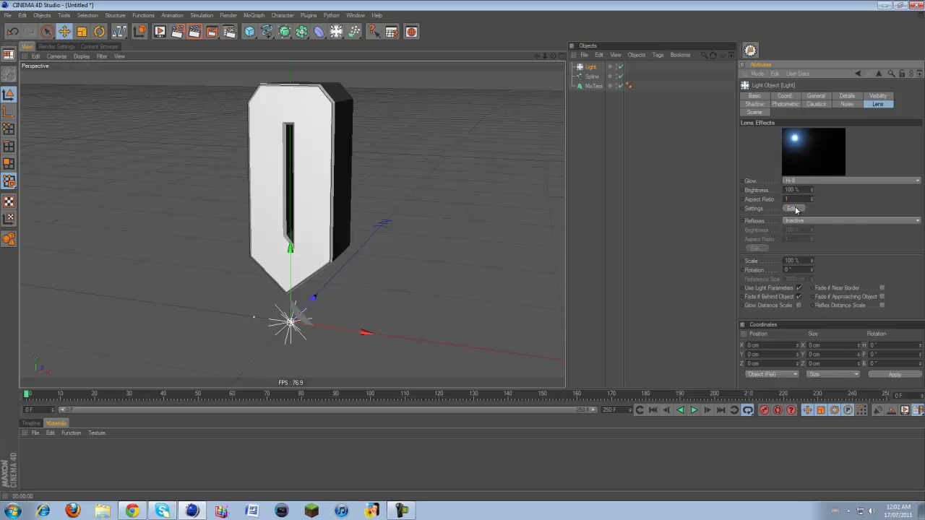
Customize the glow in the Glow Editor with a glow size of 11%, 190 beams and a beam size of 7%.
click(793, 208)
drag(763, 197, 767, 209)
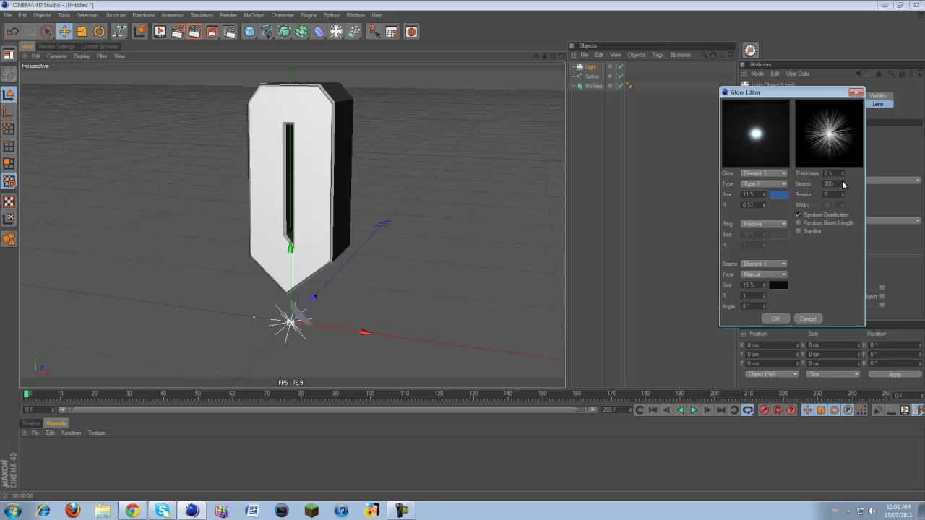
drag(845, 187, 843, 185)
drag(763, 287, 765, 285)
click(773, 318)
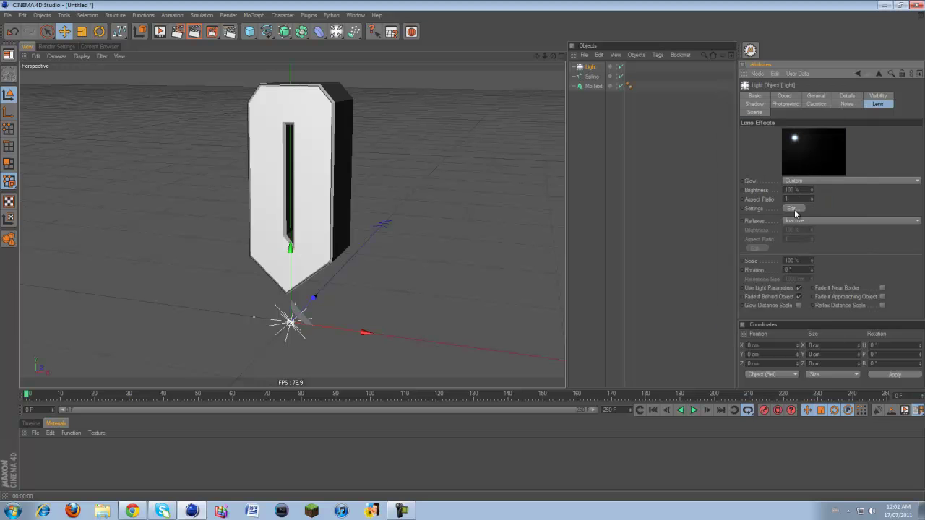
click(792, 209)
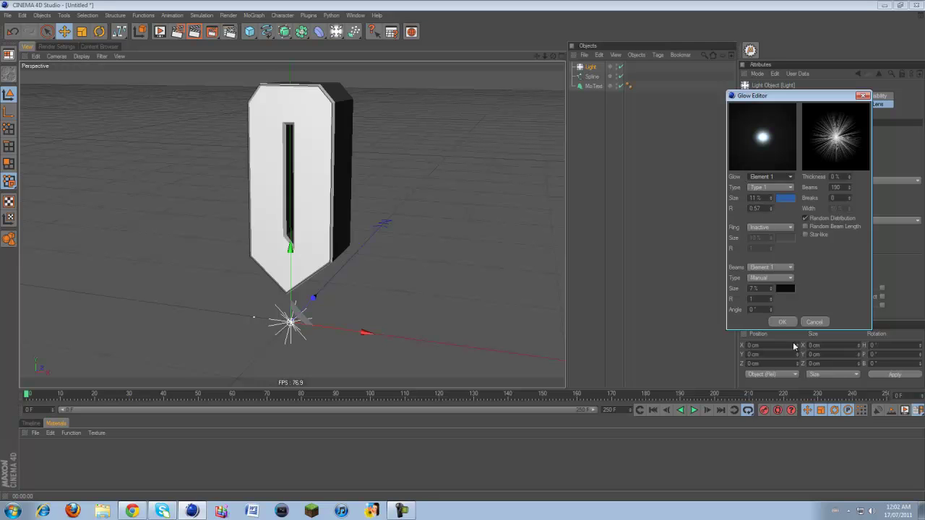
click(783, 321)
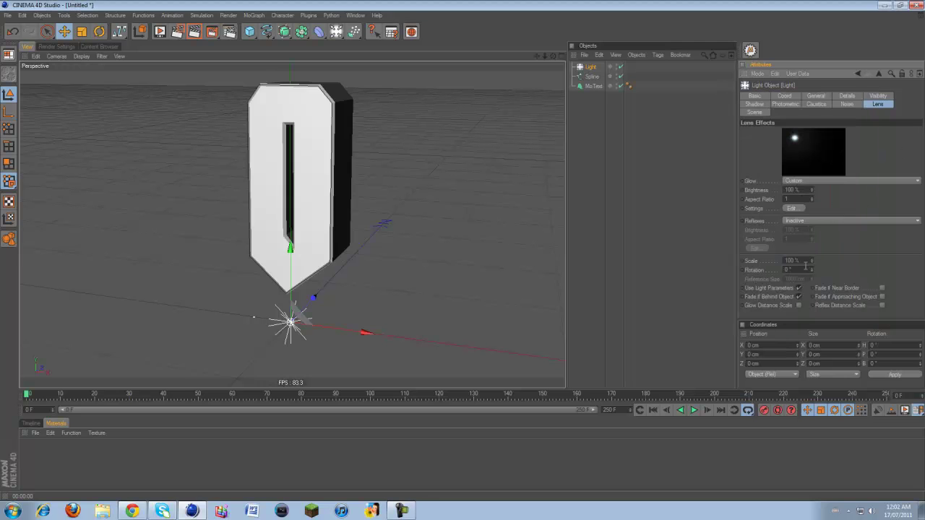
Set the light's lens reflexes to Hi-8 and, after trying the Inactive and Camcorder glows, set the glow back to Hi-8.
click(795, 220)
click(802, 274)
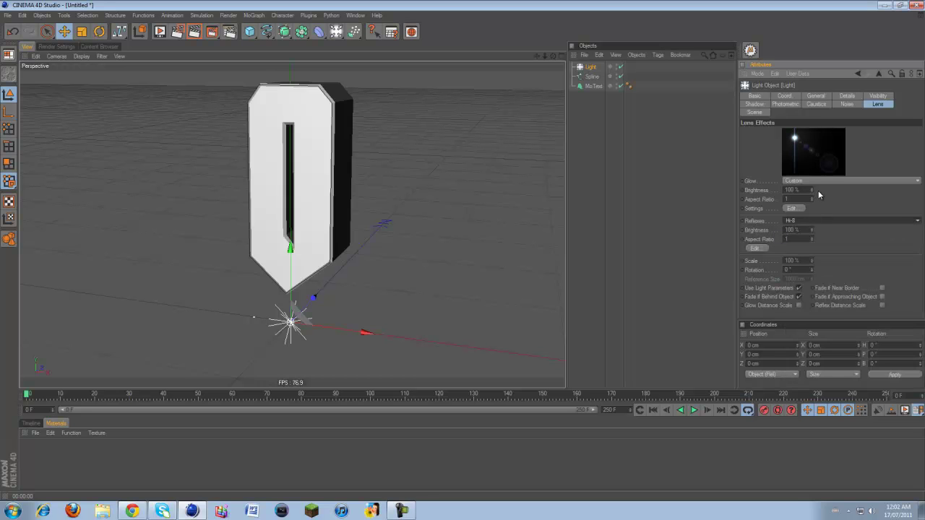
click(792, 181)
click(795, 190)
click(794, 180)
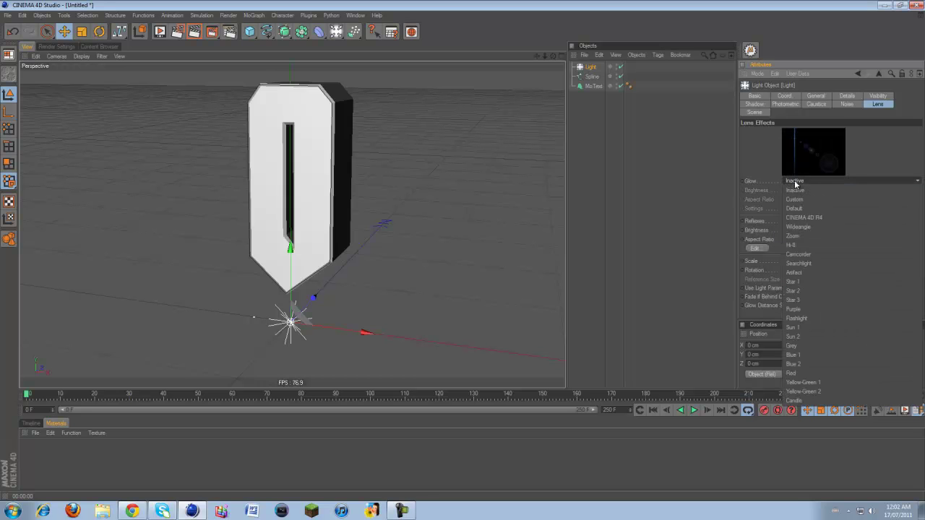
click(799, 255)
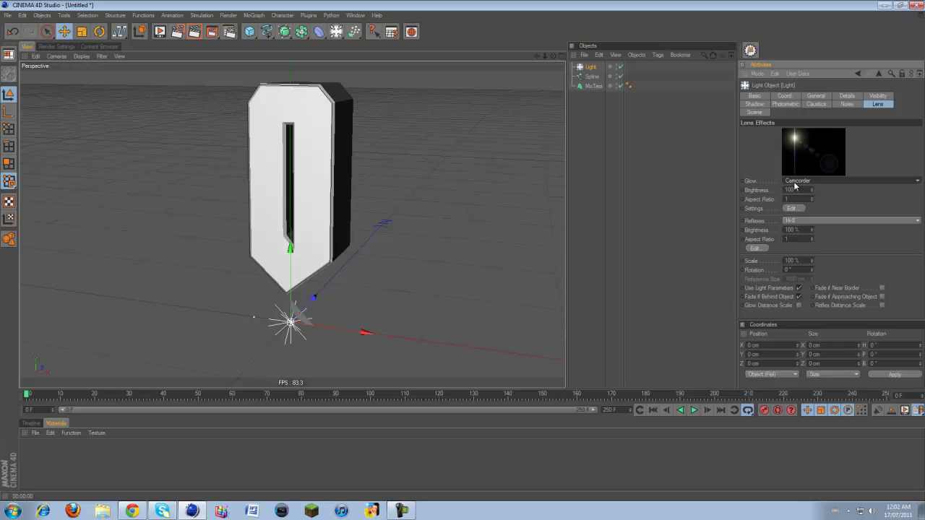
click(795, 182)
click(798, 244)
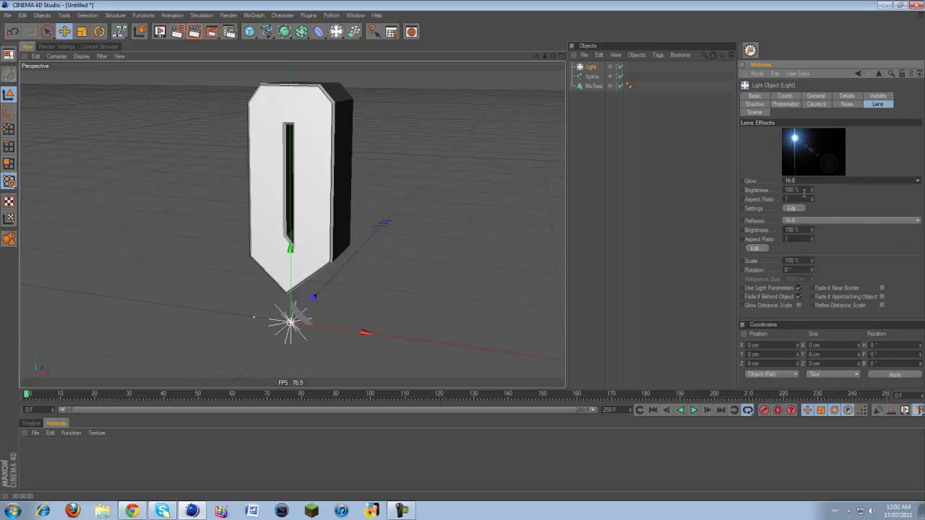
Customize the light's lens glow in the Glow Editor with a glow size of 11% and an R value of 0.8.
click(793, 209)
double_click(760, 202)
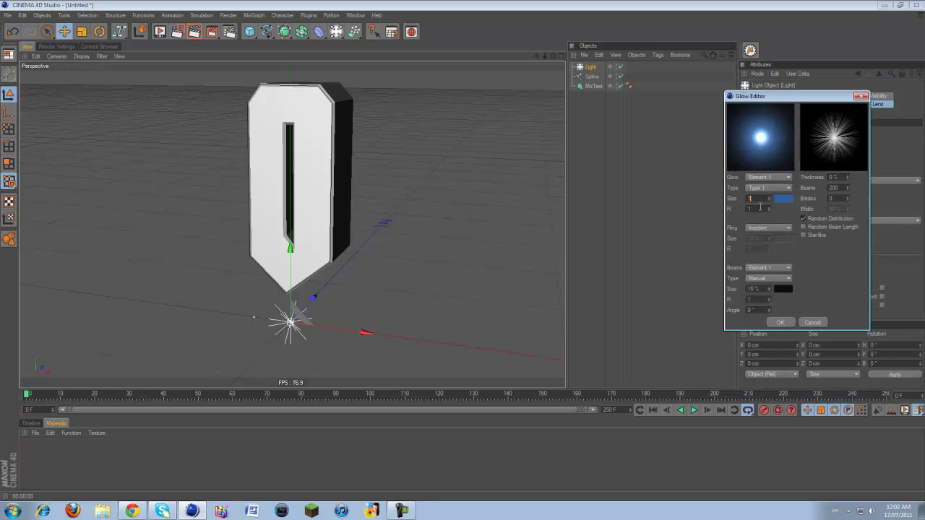
text(1)
key(Tab)
double_click(752, 198)
text(11)
key(Tab)
text(0.57)
drag(769, 208, 768, 209)
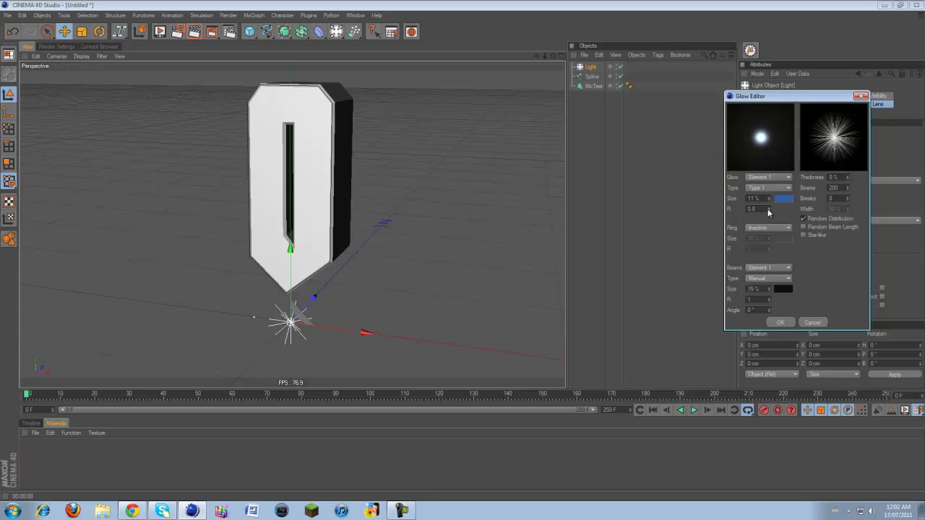
click(778, 323)
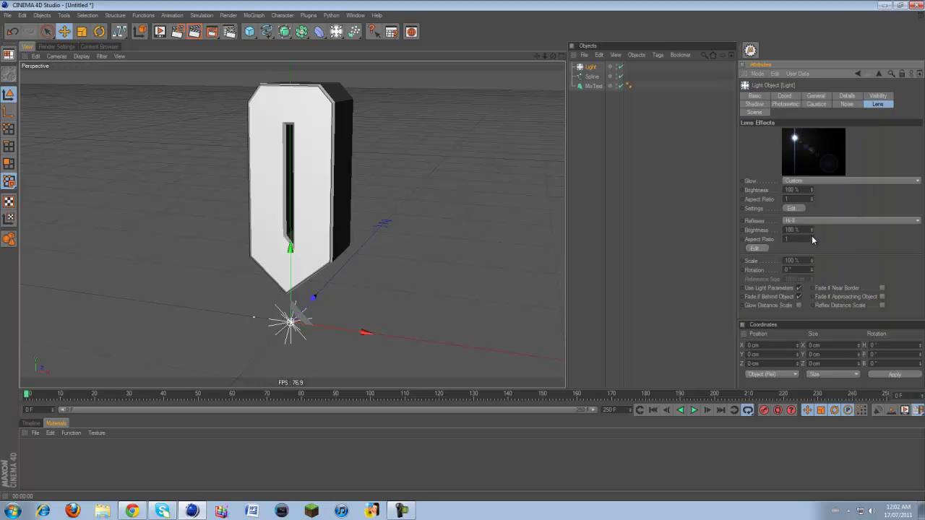
Set the light's lens reflexes to Inactive and render the view to check the glow.
drag(812, 232, 812, 232)
click(808, 229)
click(796, 220)
click(797, 230)
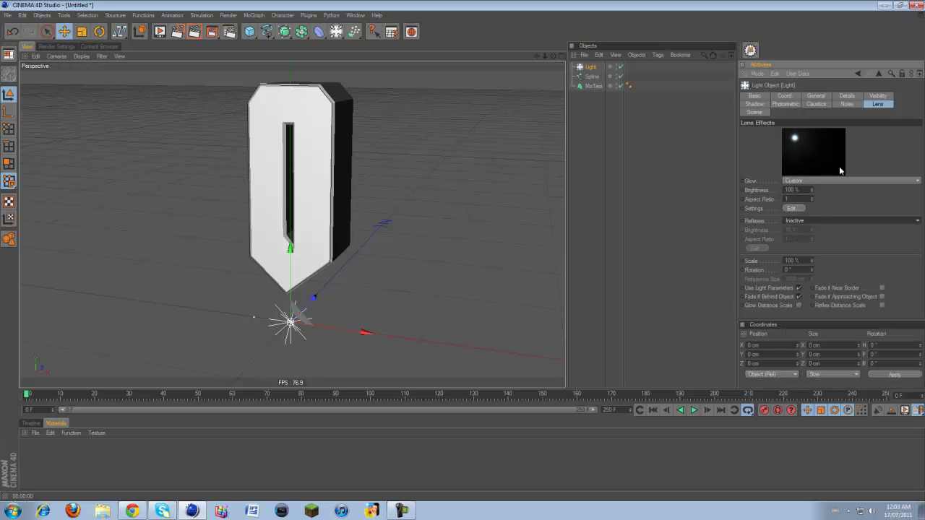
click(193, 33)
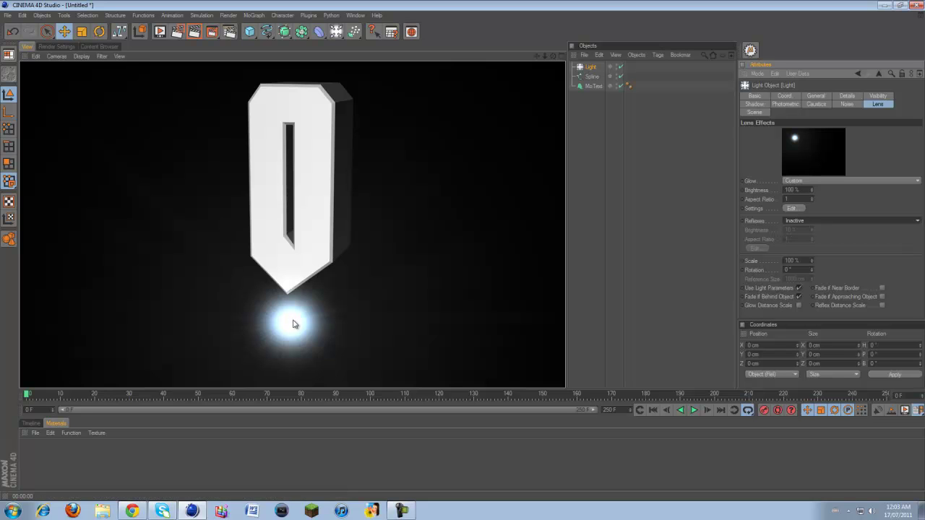
Try a lens effect scale of 50% and render the view.
mouse_move(812, 262)
mouse_down()
mouse_move(812, 276)
mouse_move(808, 263)
mouse_up()
click(807, 263)
text(50)
key(Return)
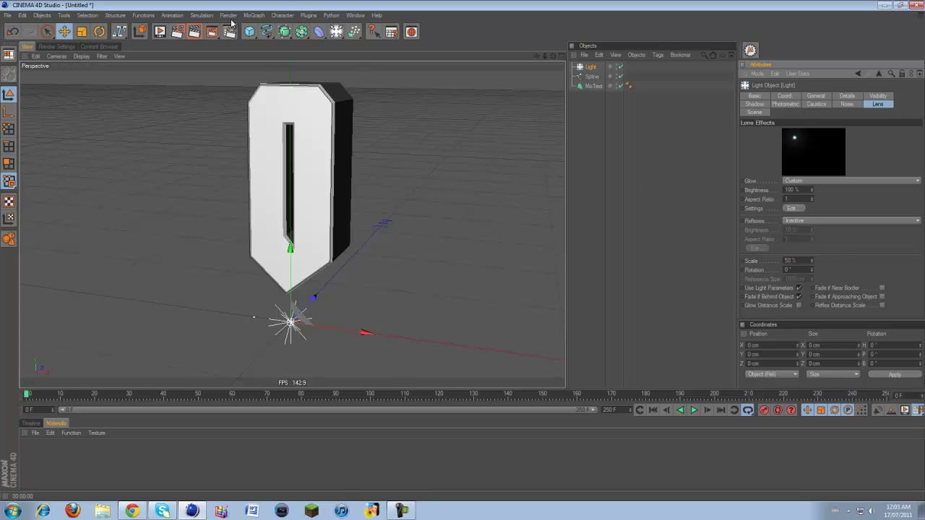
click(194, 32)
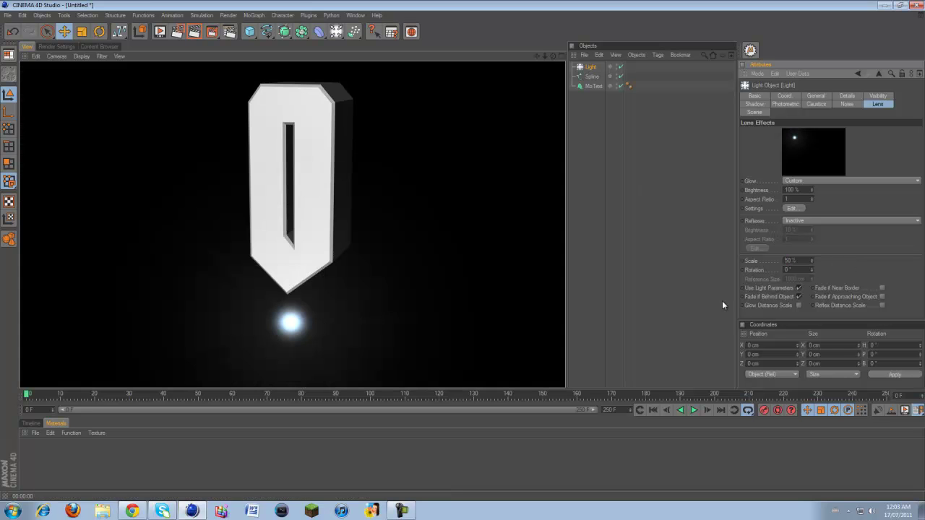
Set the light's lens effect scale to 20% and render the view.
click(804, 260)
text(20)
key(Return)
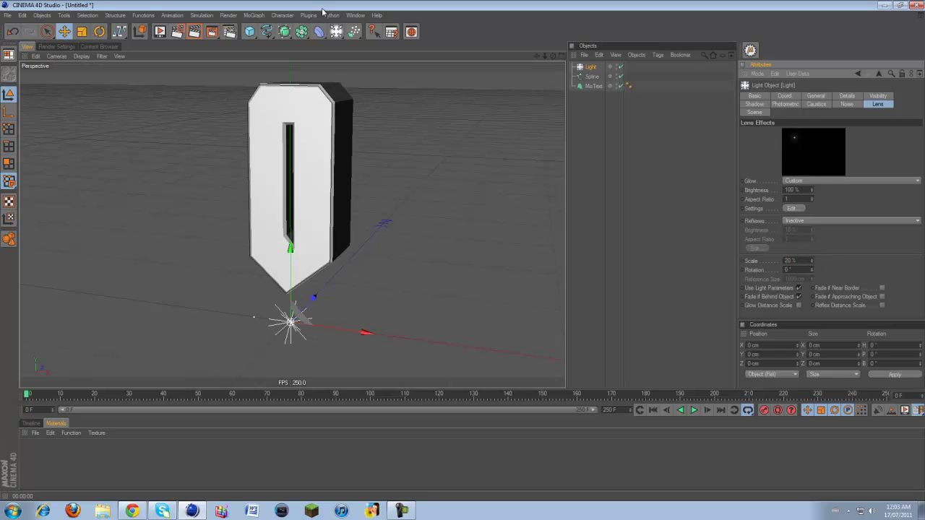
click(195, 32)
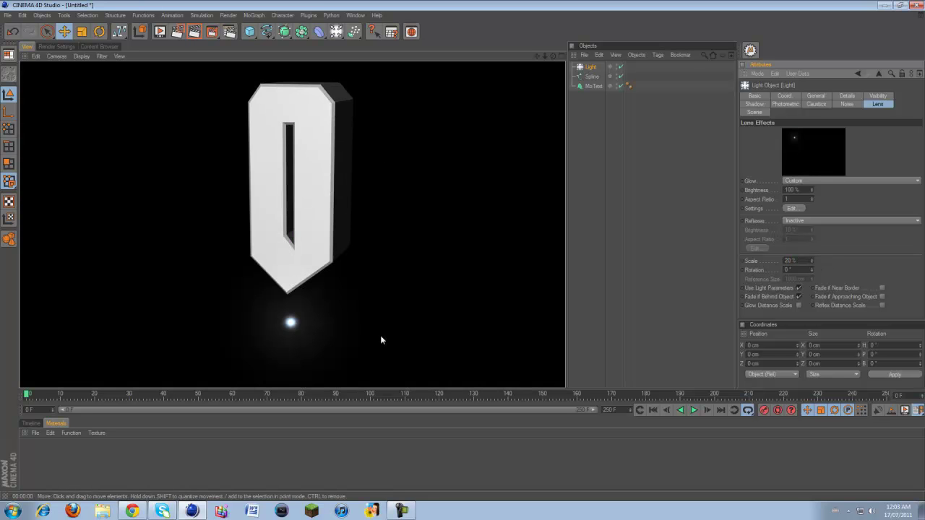
Change the light's color to orange with RGB 255, 144, 0 and render the view to check it.
click(817, 96)
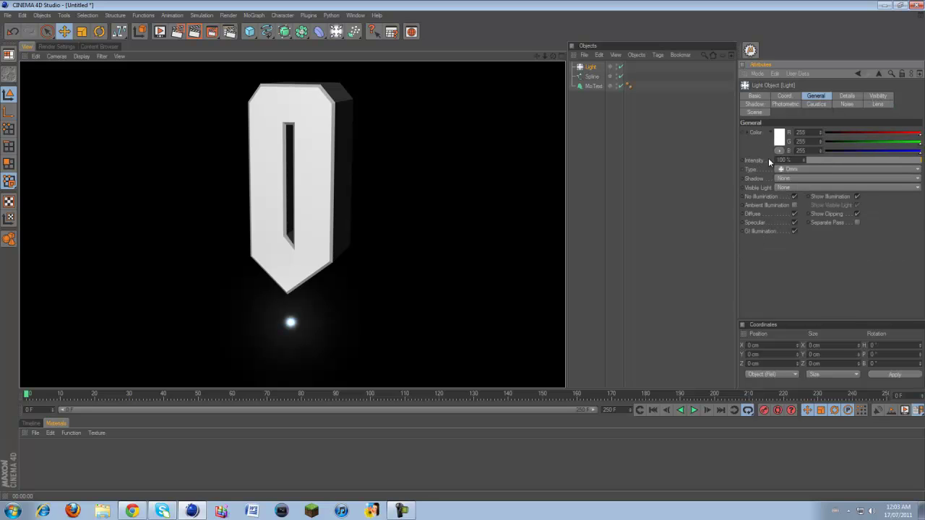
click(778, 142)
drag(767, 103, 807, 89)
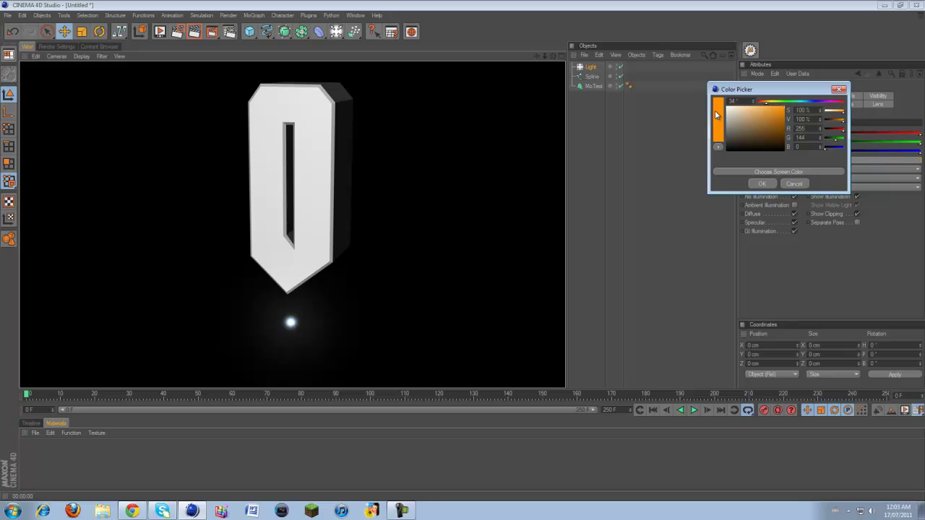
drag(763, 89, 507, 172)
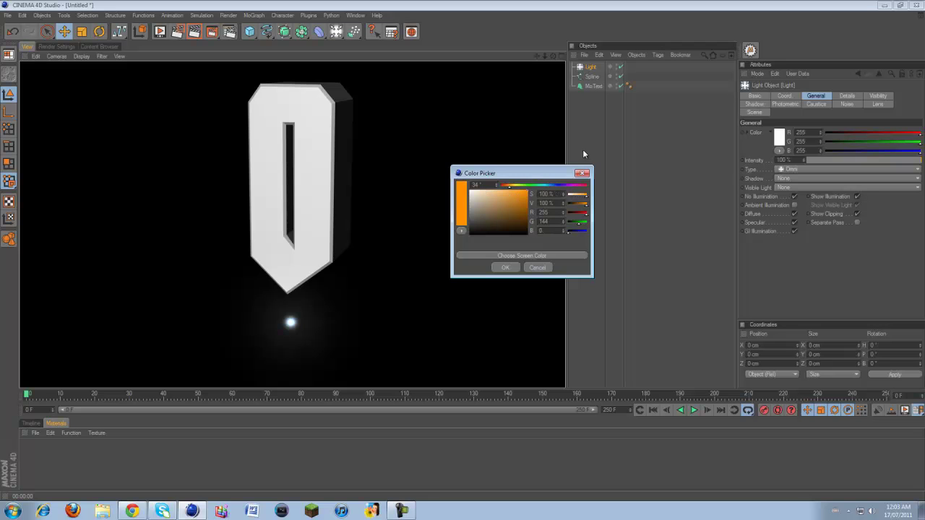
click(503, 268)
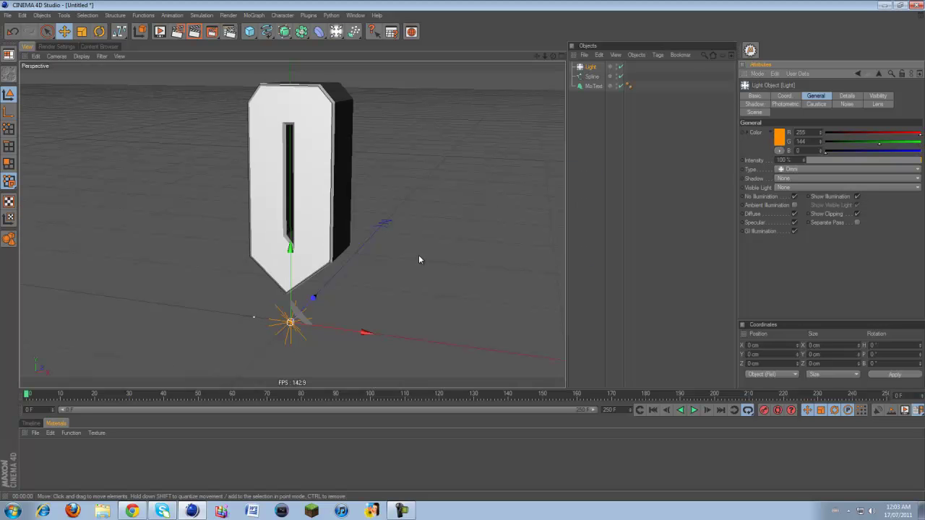
key(ctrl+r)
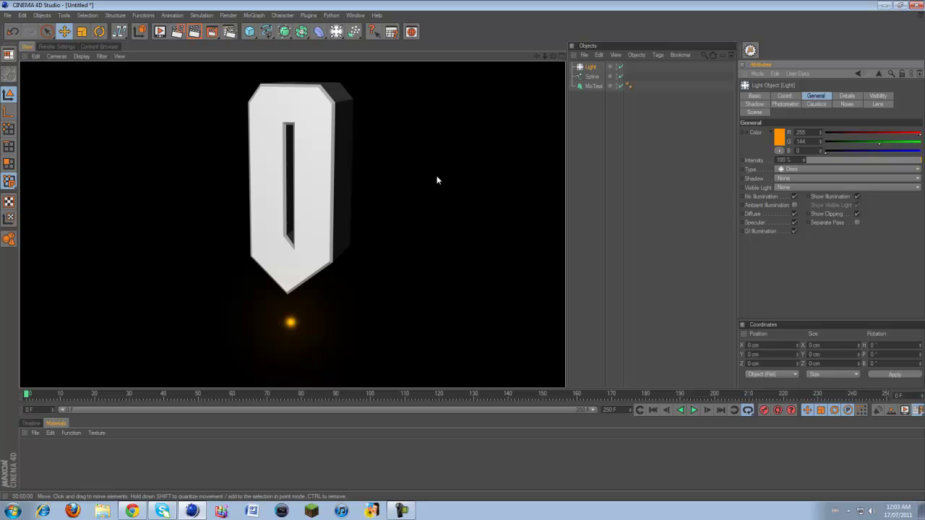
click(388, 241)
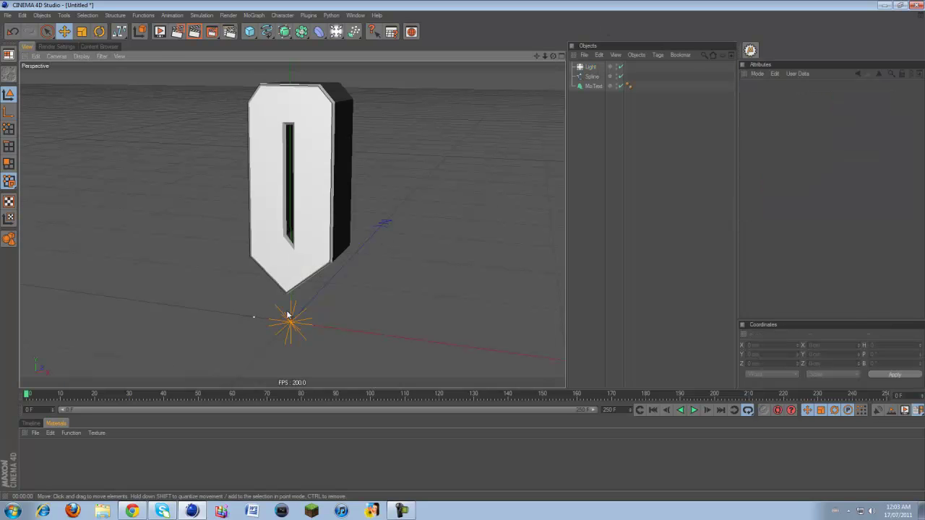
click(194, 32)
click(445, 264)
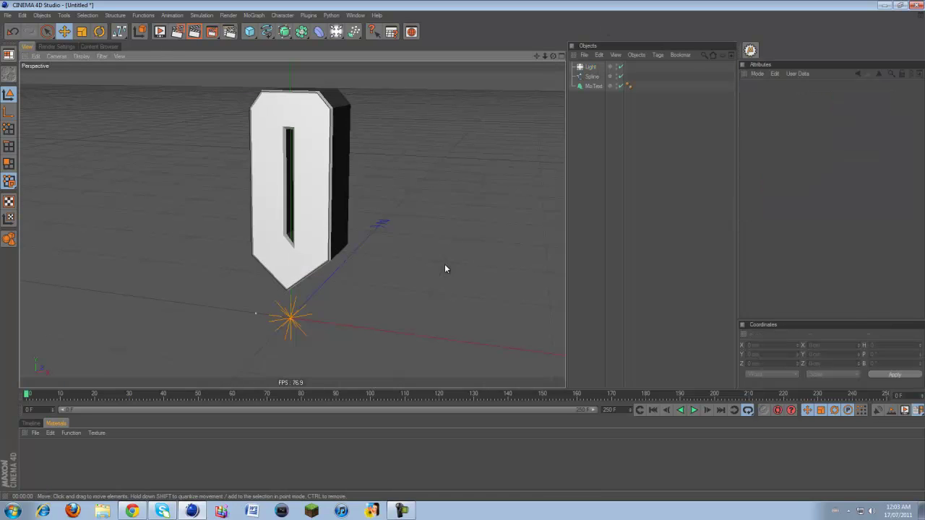
click(592, 76)
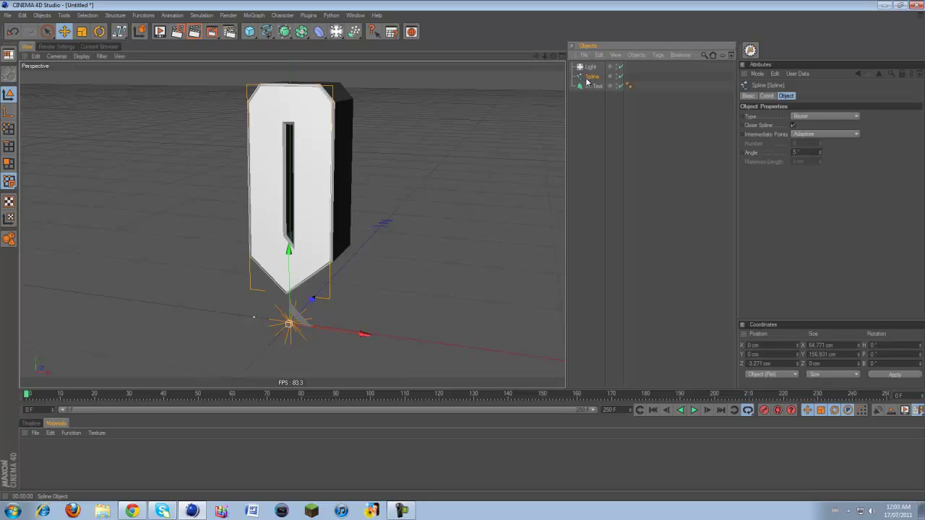
click(587, 67)
click(589, 76)
click(588, 67)
click(589, 76)
Add an Align To Spline tag to the light and assign the traced spline as its spline path.
click(589, 67)
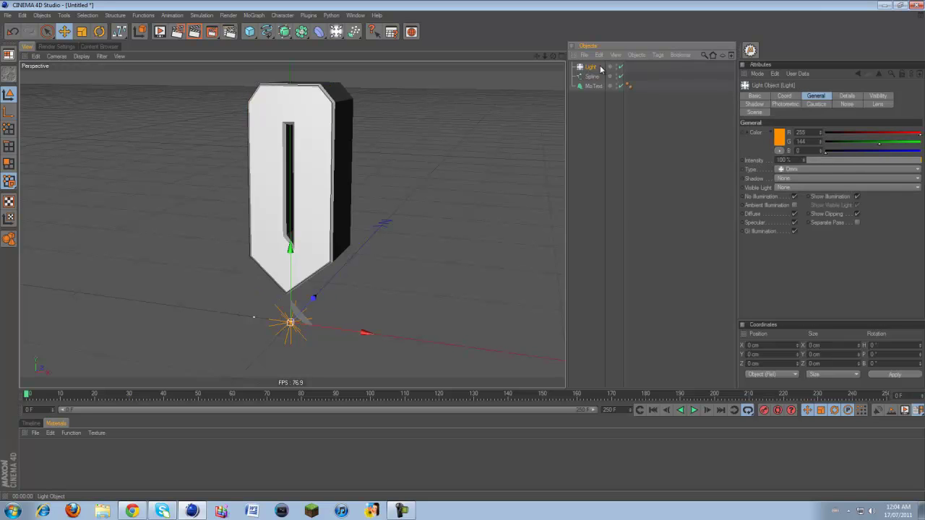
right_click(584, 67)
click(584, 67)
right_click(584, 67)
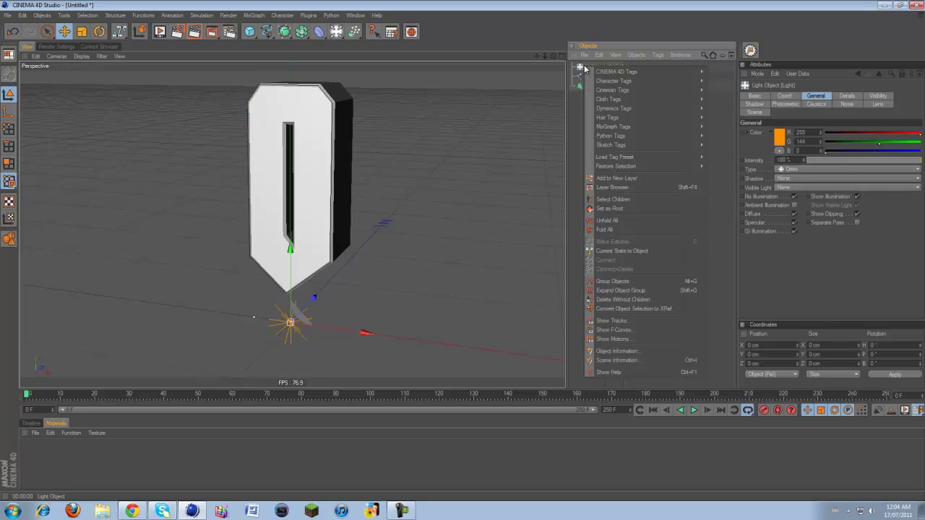
mouse_move(612, 70)
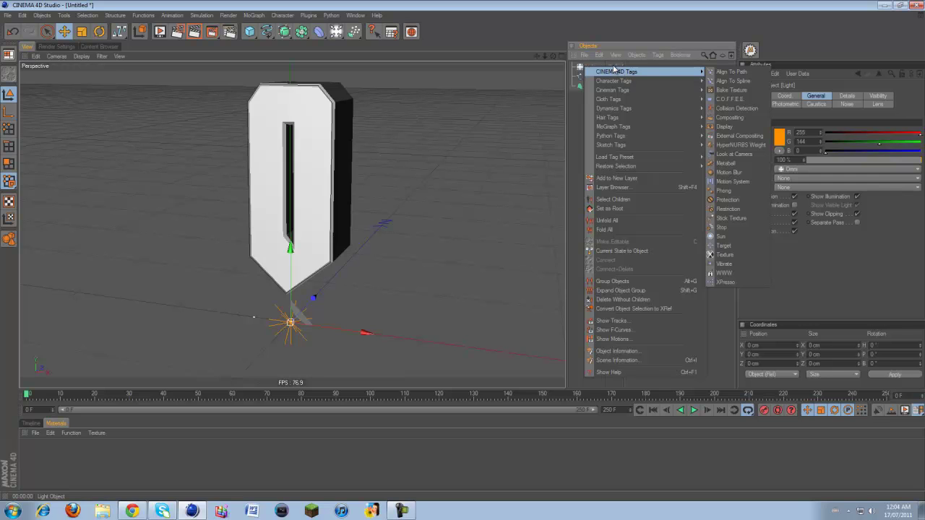
click(745, 82)
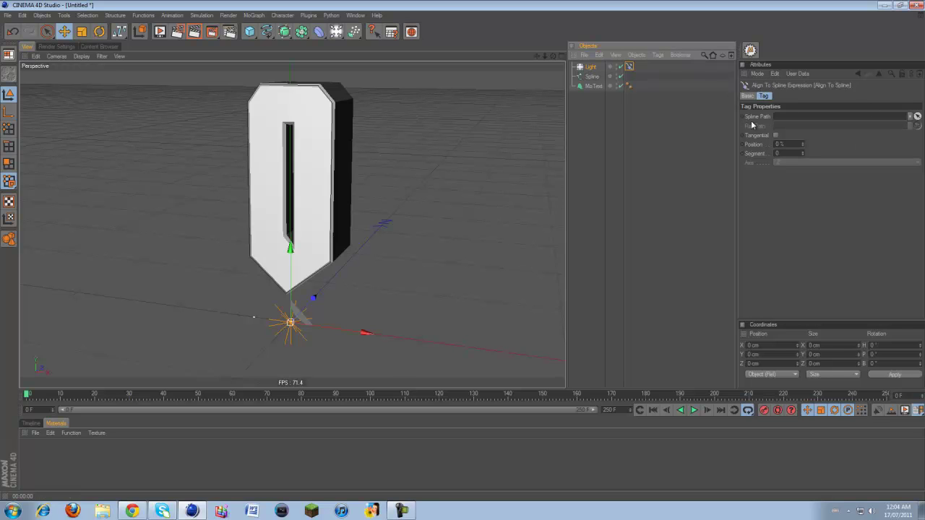
drag(585, 79, 789, 116)
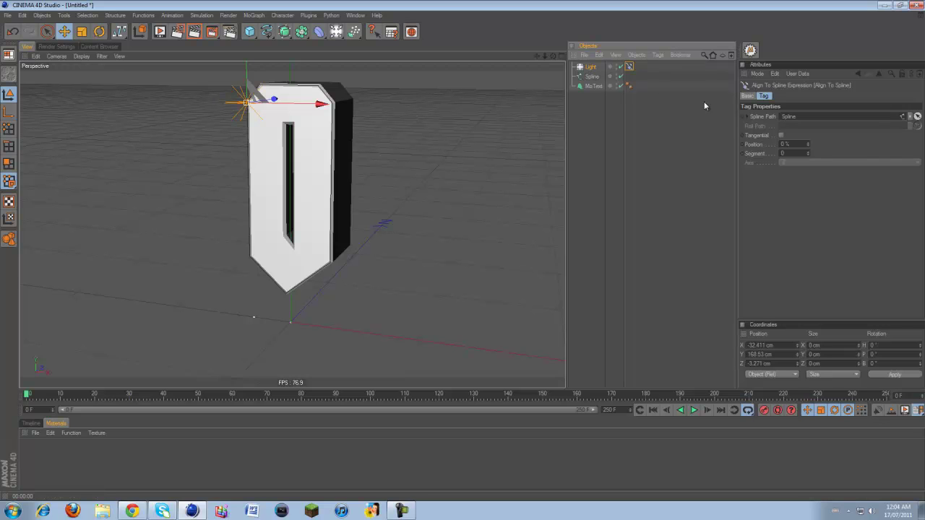
Keyframe the Align To Spline position at 0% on frame 0 and at 100% on frame 150.
drag(808, 146, 808, 147)
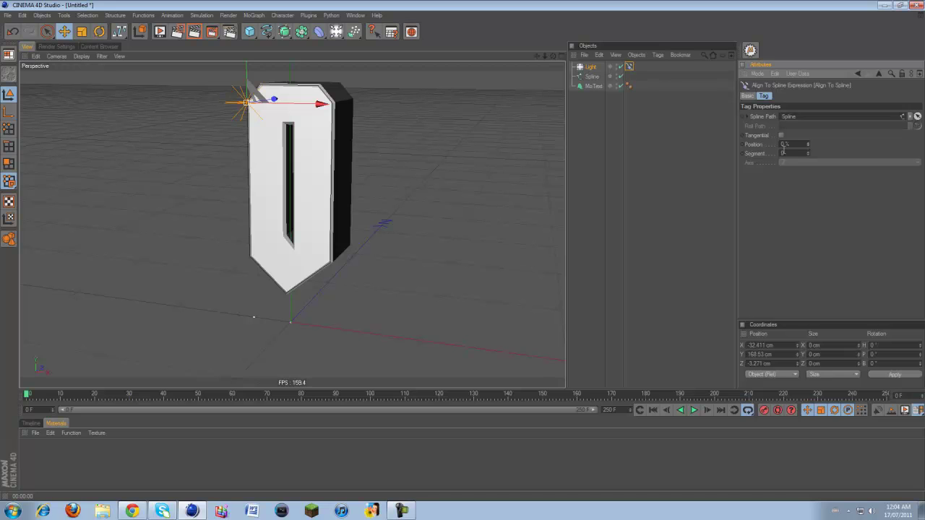
ctrl+click(743, 145)
drag(27, 394, 542, 434)
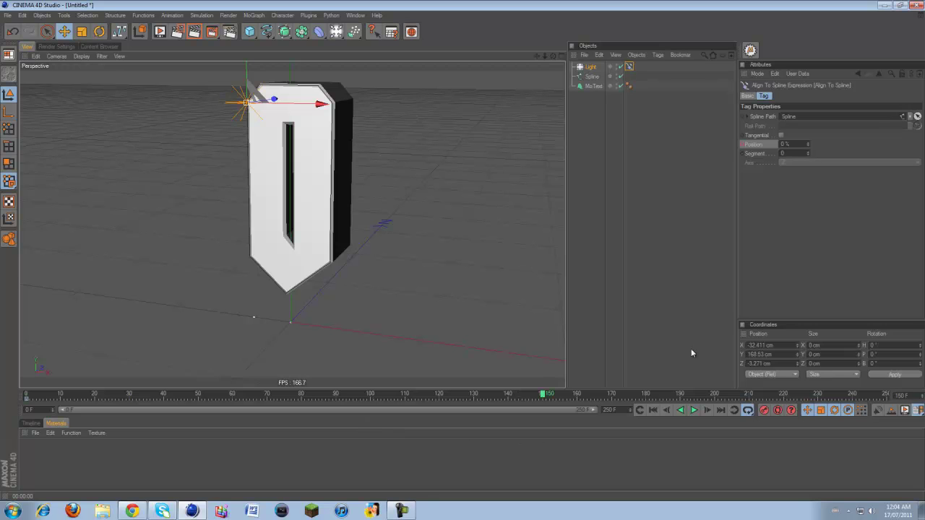
click(791, 144)
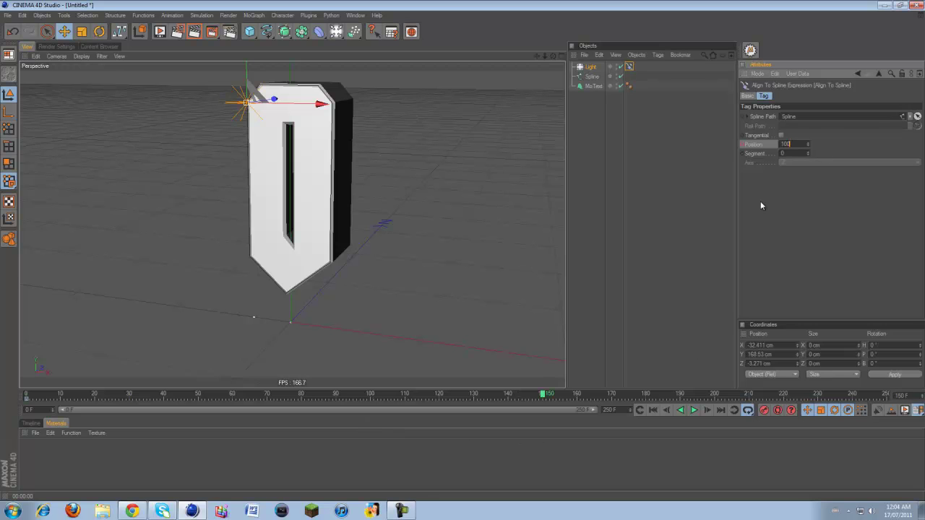
ctrl+click(743, 145)
Play the animation twice from the start to check the light's motion along the spline, and return to frame 0.
click(654, 410)
click(694, 410)
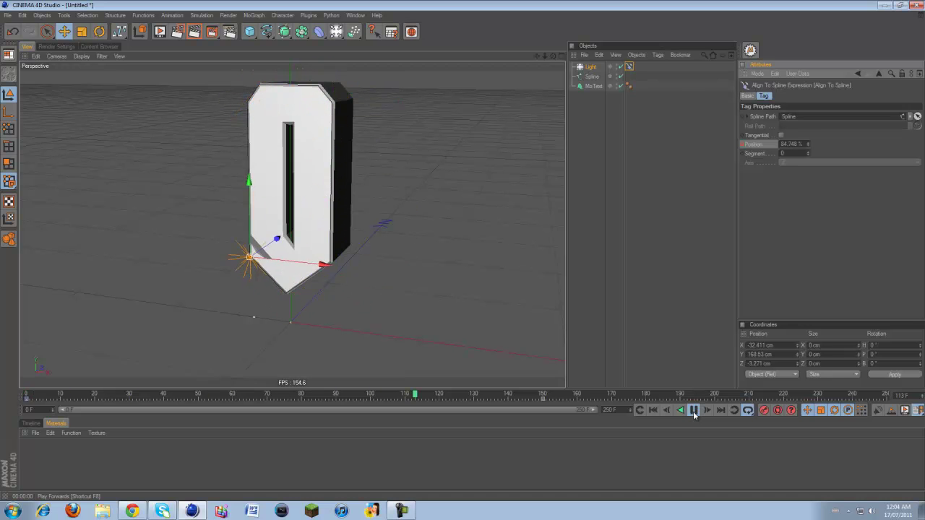
click(694, 411)
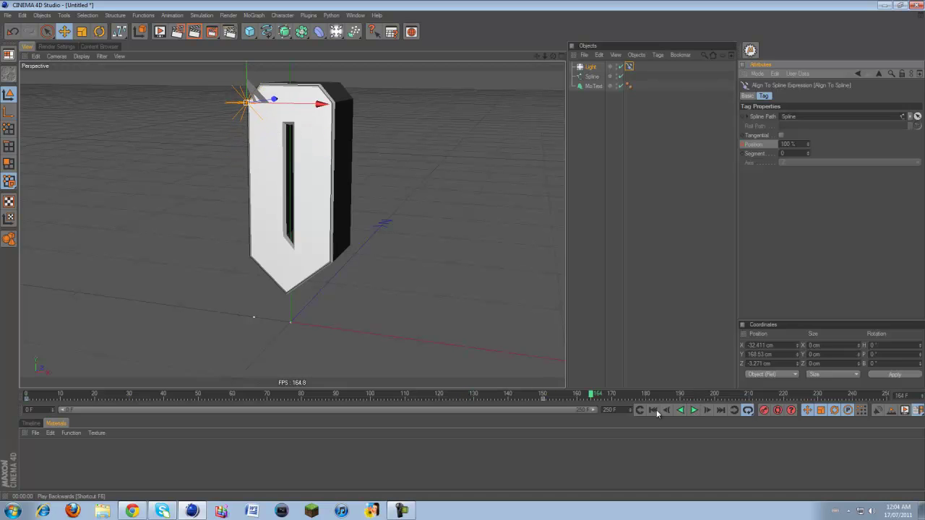
click(654, 410)
click(693, 410)
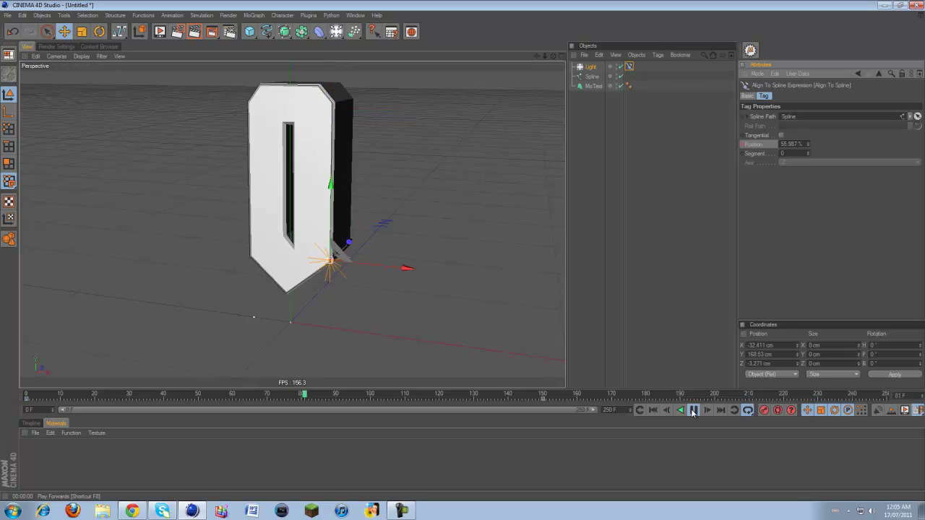
click(693, 410)
click(653, 410)
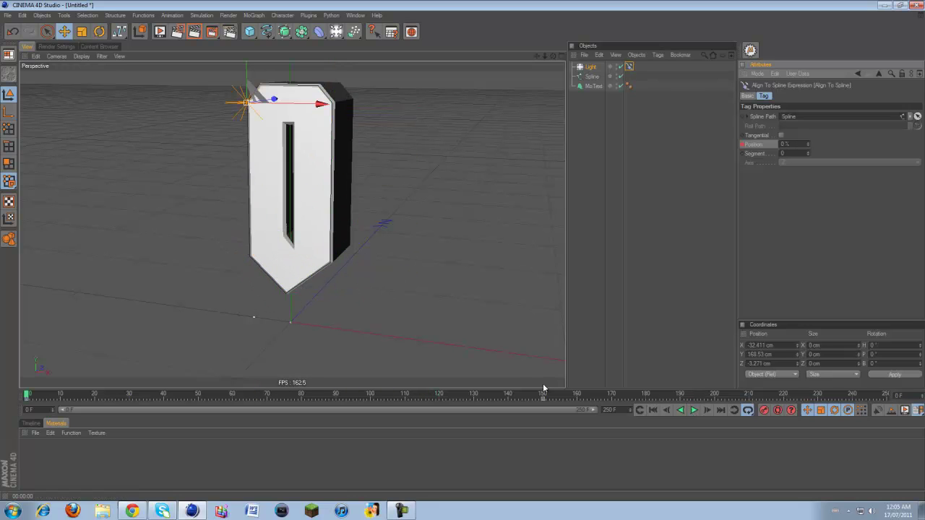
Set the spline's intermediate points to Uniform and check the light's motion with playback and a render of the view.
click(589, 76)
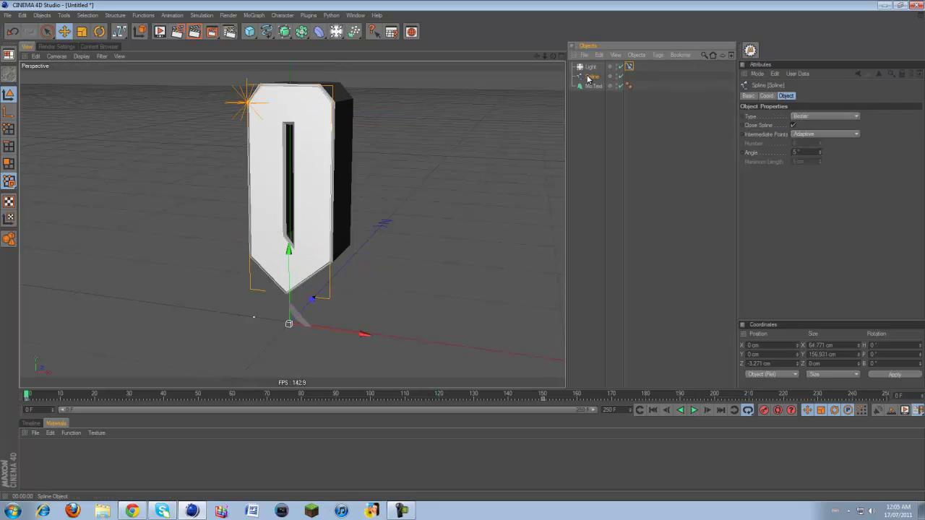
click(795, 135)
click(800, 162)
click(694, 410)
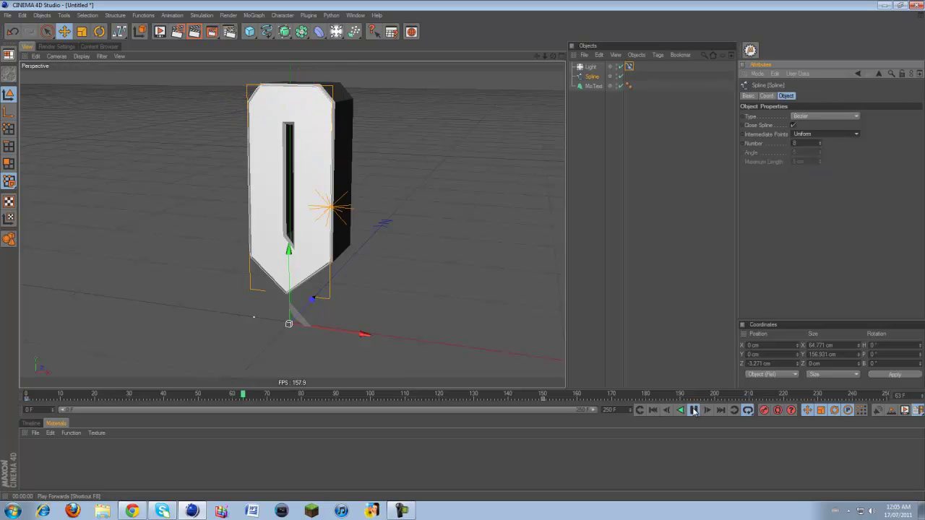
click(693, 409)
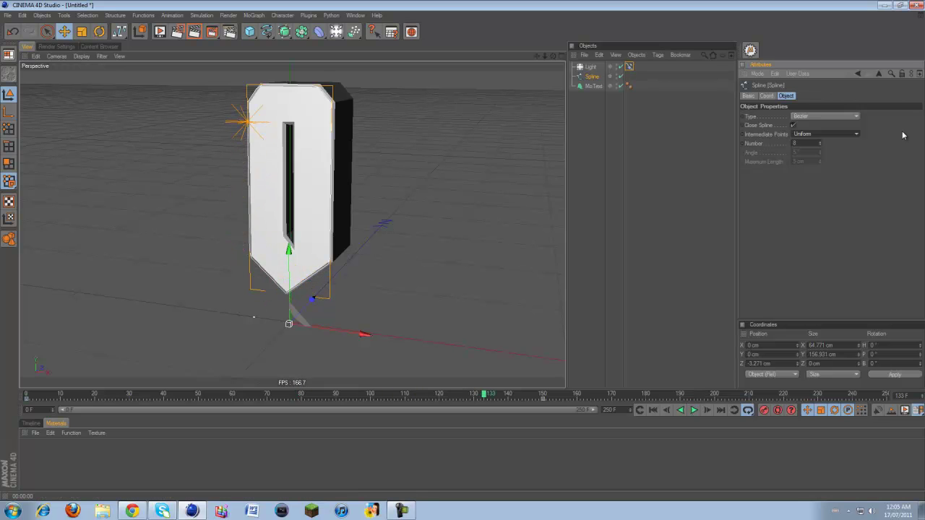
click(594, 99)
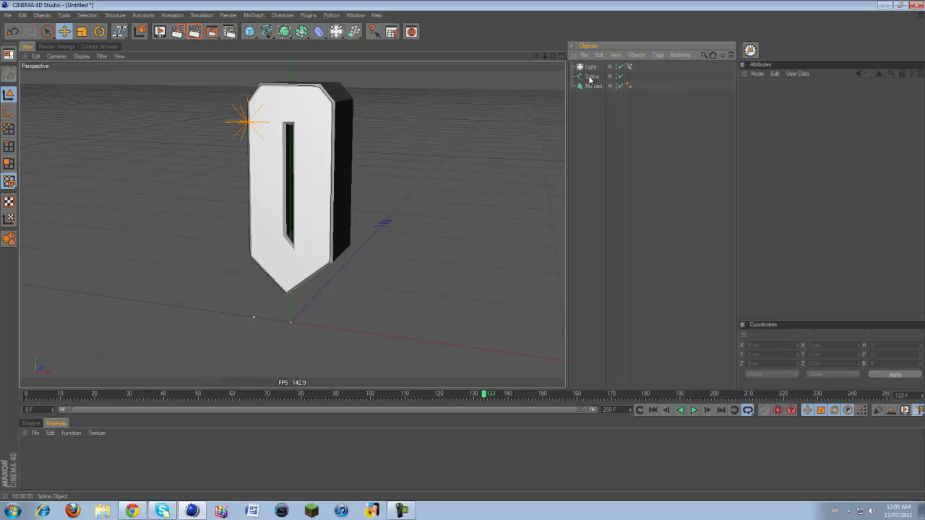
click(160, 32)
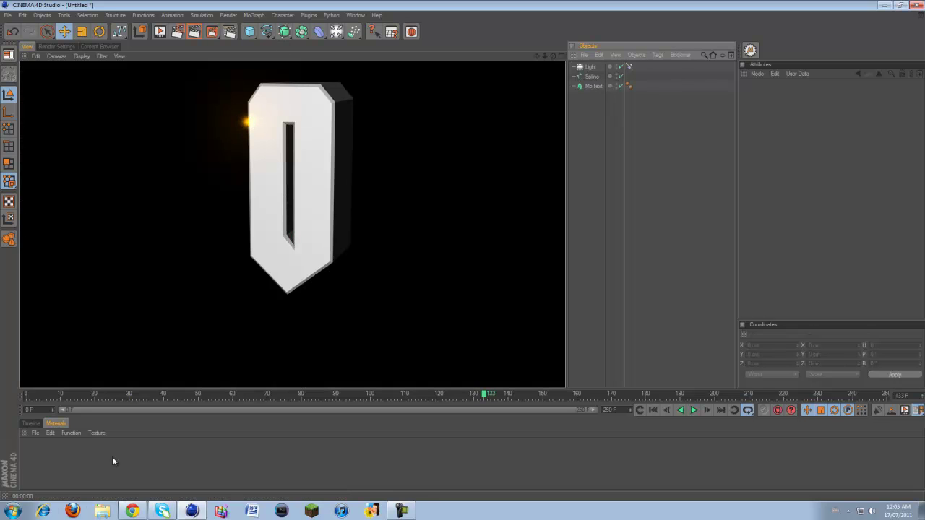
Create a new material and set its colour to mid-grey with RGB 117, 117, 117.
double_click(66, 482)
double_click(29, 450)
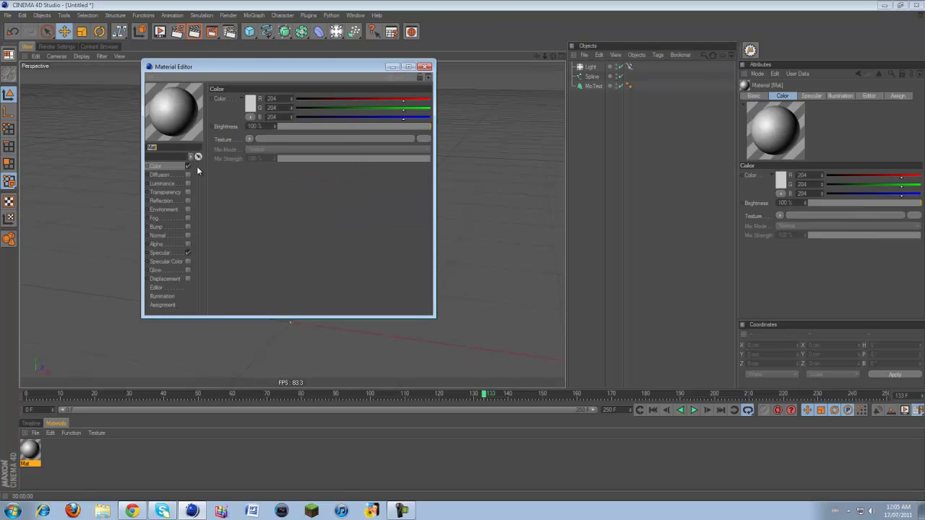
click(251, 103)
click(218, 92)
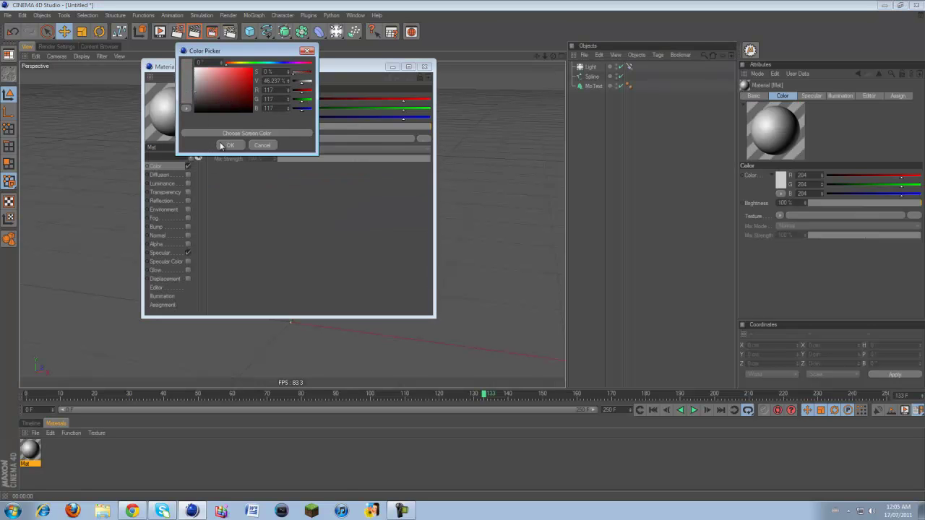
click(224, 149)
Enable the grey material's reflection, assign a texture to that channel, and apply the material to the letter O.
click(186, 202)
click(250, 148)
click(266, 237)
click(425, 66)
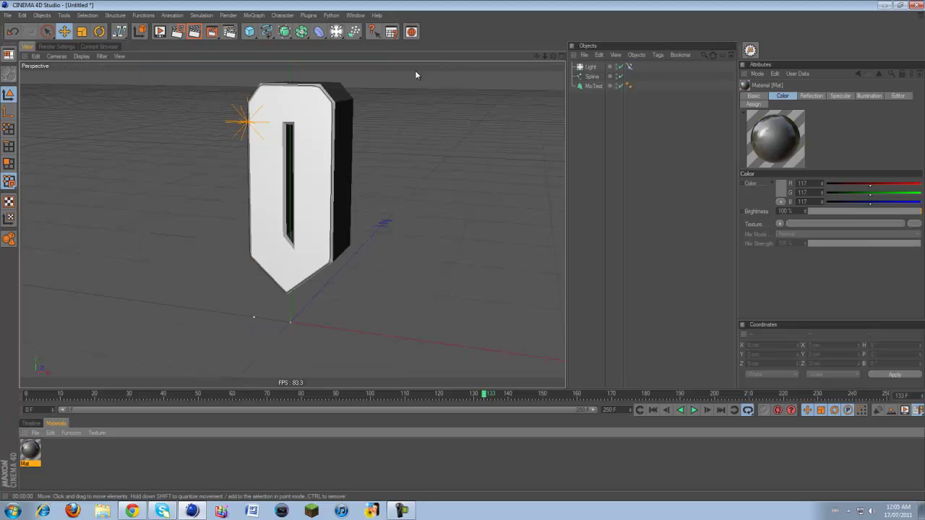
drag(24, 458, 325, 177)
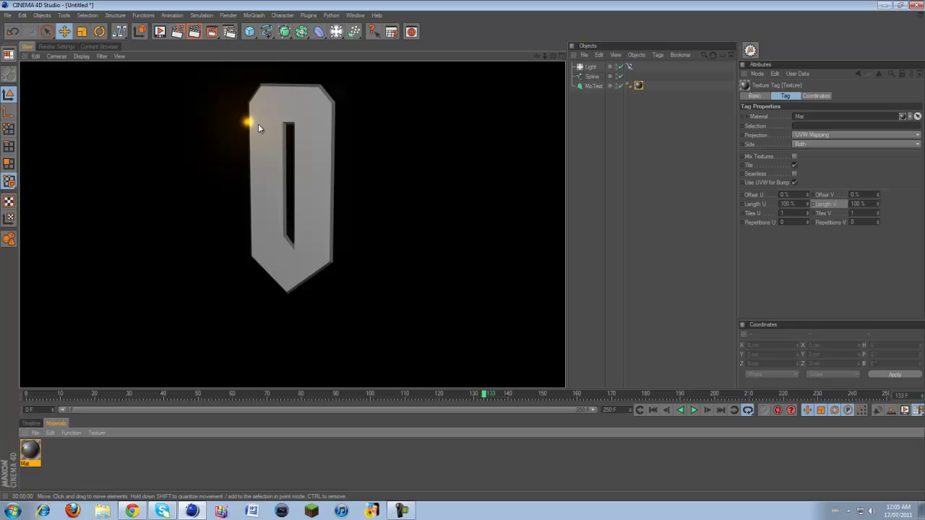
Add a MoGraph Tracer object linked to the light.
click(591, 86)
click(591, 77)
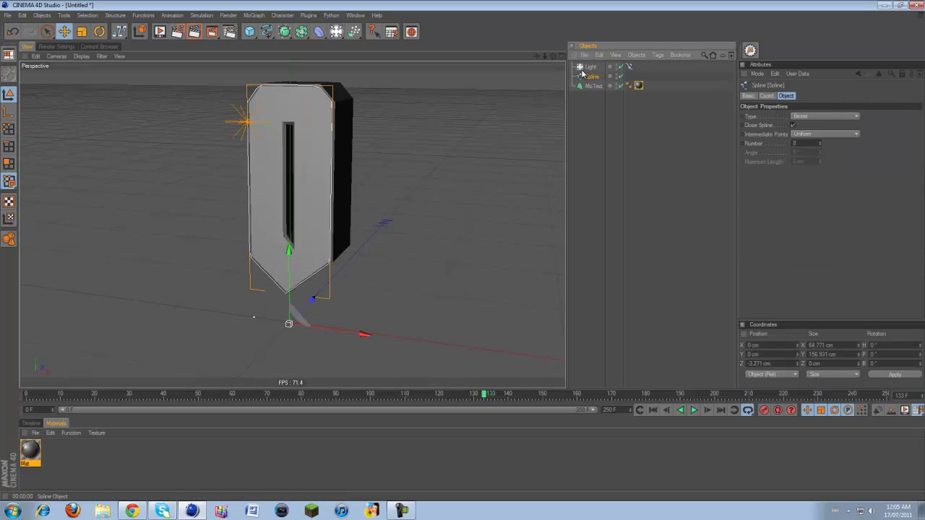
click(586, 67)
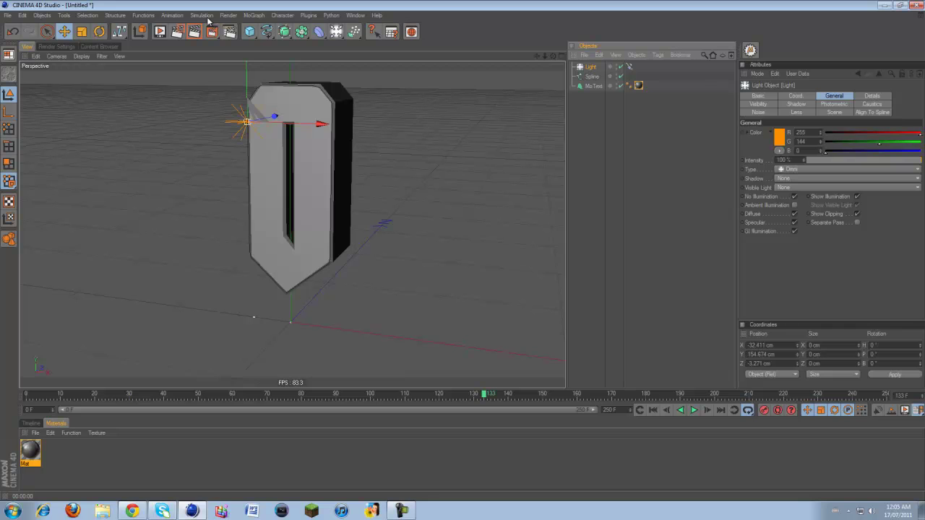
click(254, 15)
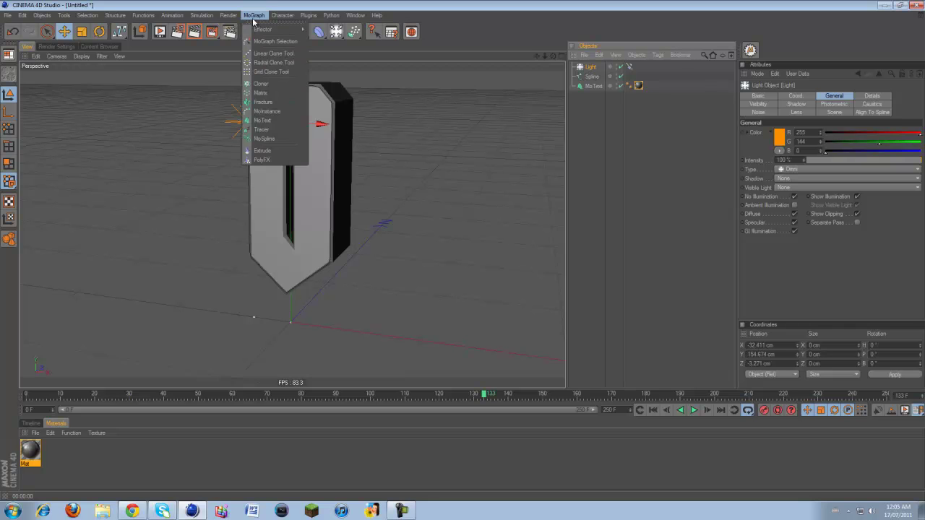
click(590, 69)
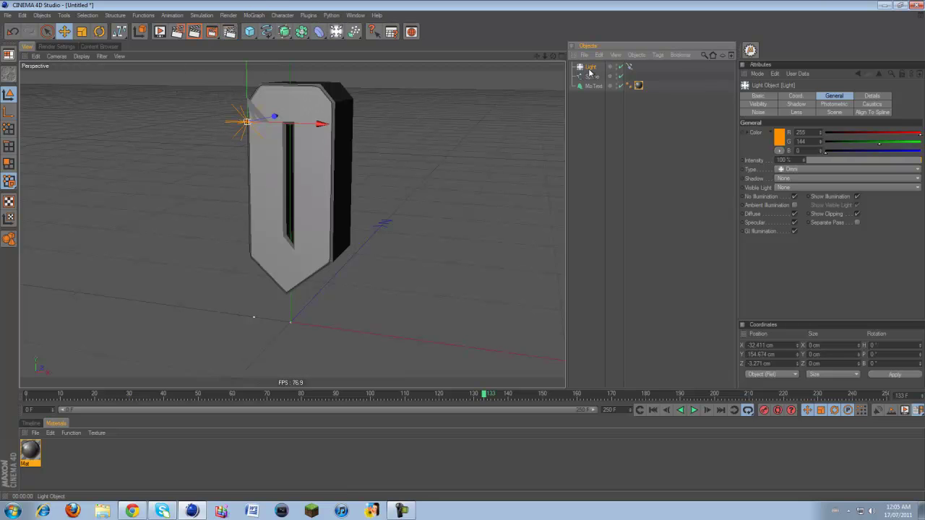
click(254, 15)
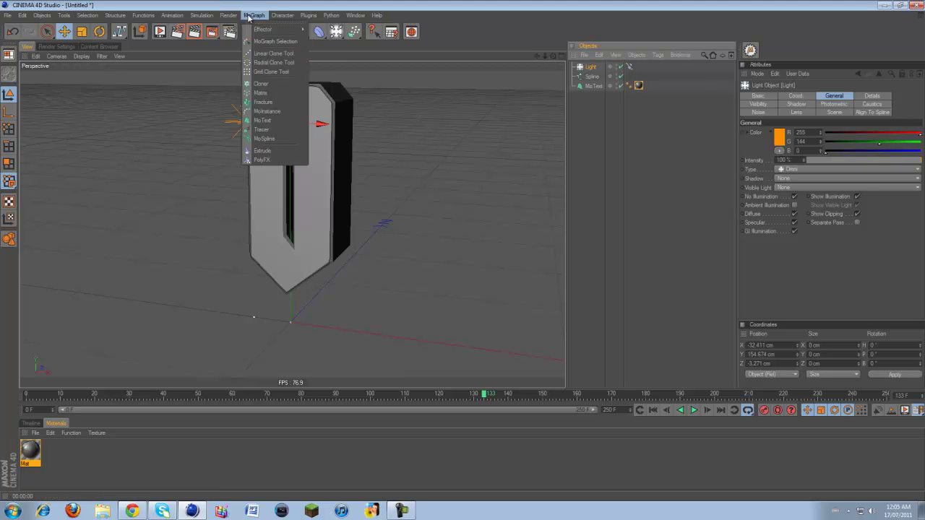
click(273, 130)
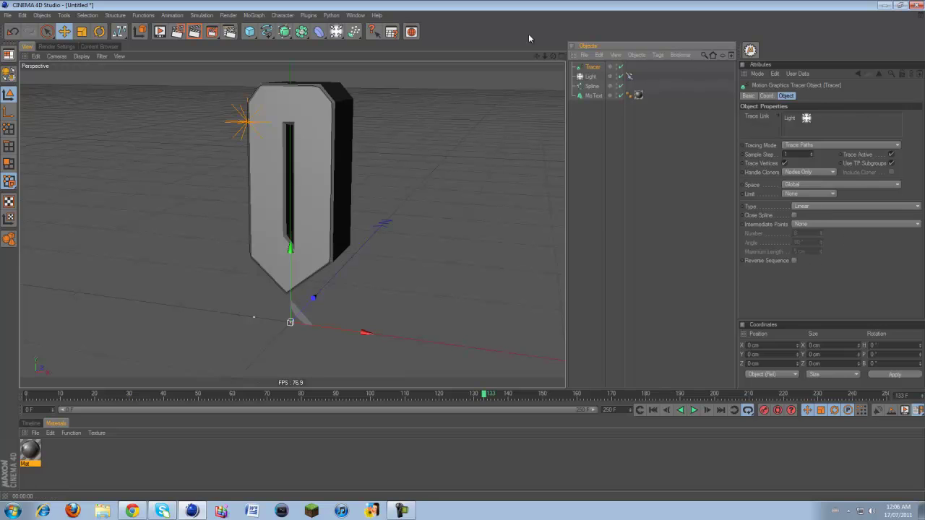
Create a circle spline with a radius of 1 cm.
click(267, 31)
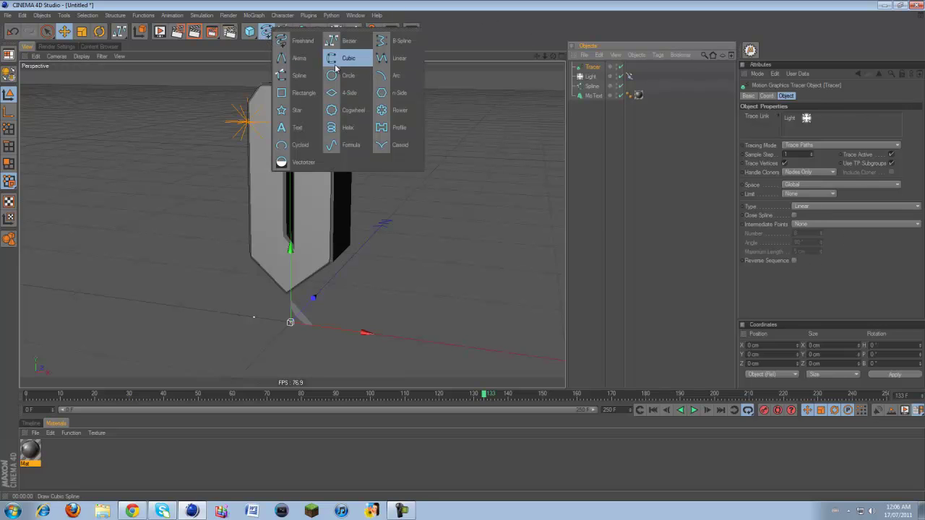
click(349, 80)
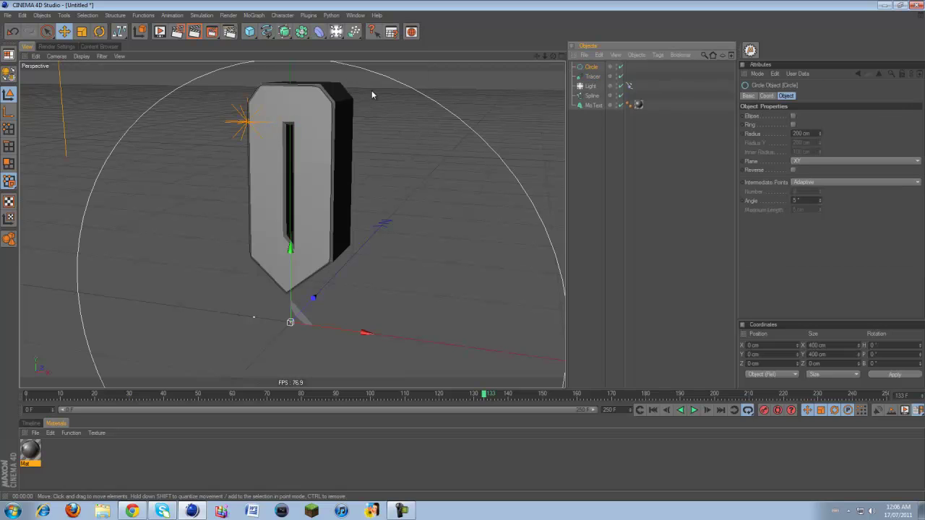
double_click(797, 133)
text(1)
key(Return)
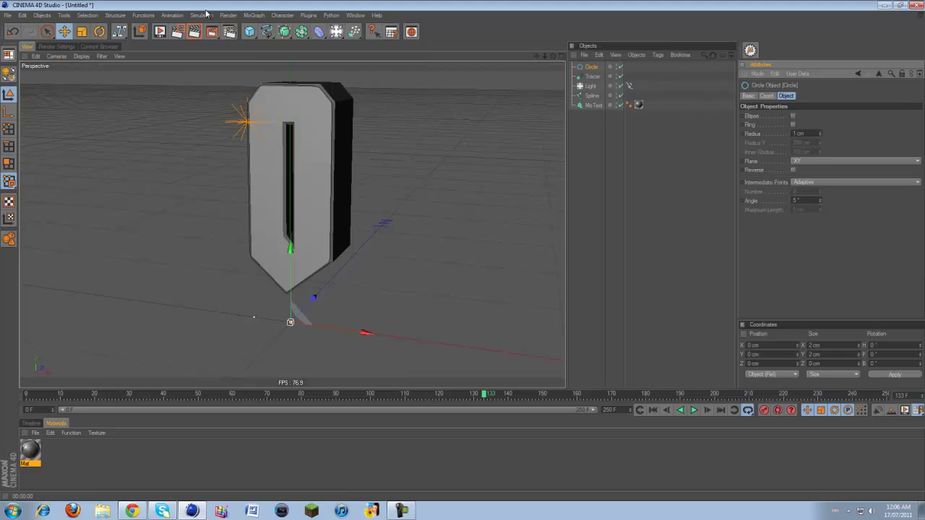
Add a Sweep NURBS object and place the circle and the tracer inside it.
click(284, 31)
click(296, 81)
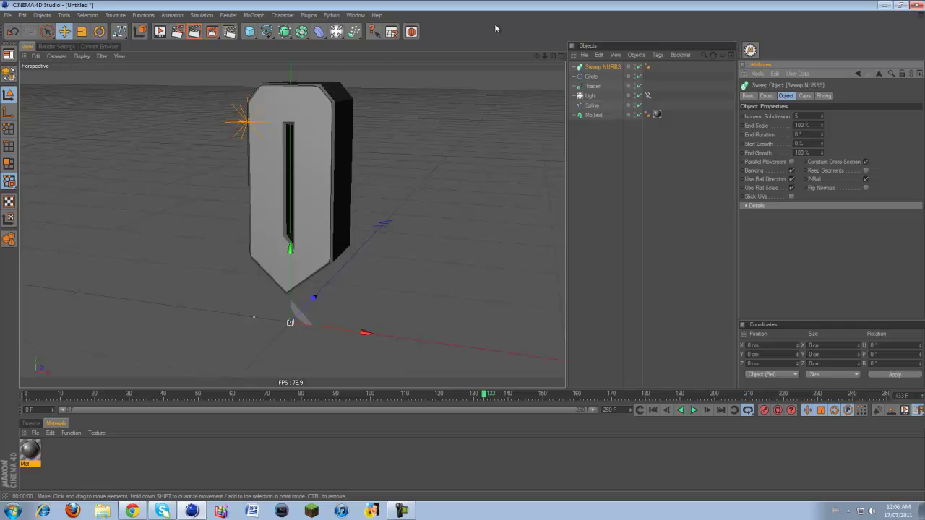
drag(595, 78, 597, 72)
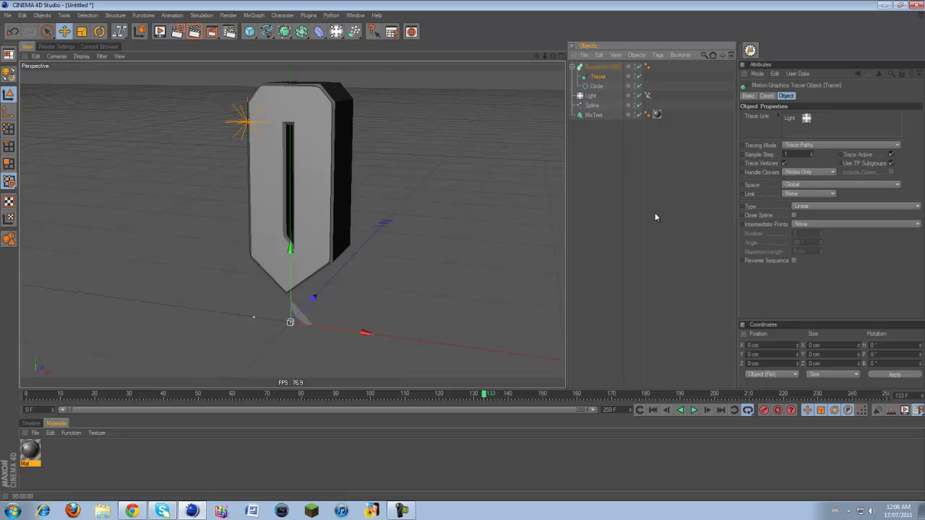
Reorder the Sweep NURBS children so the circle is above the tracer, checking the trail with playback before and after.
click(693, 410)
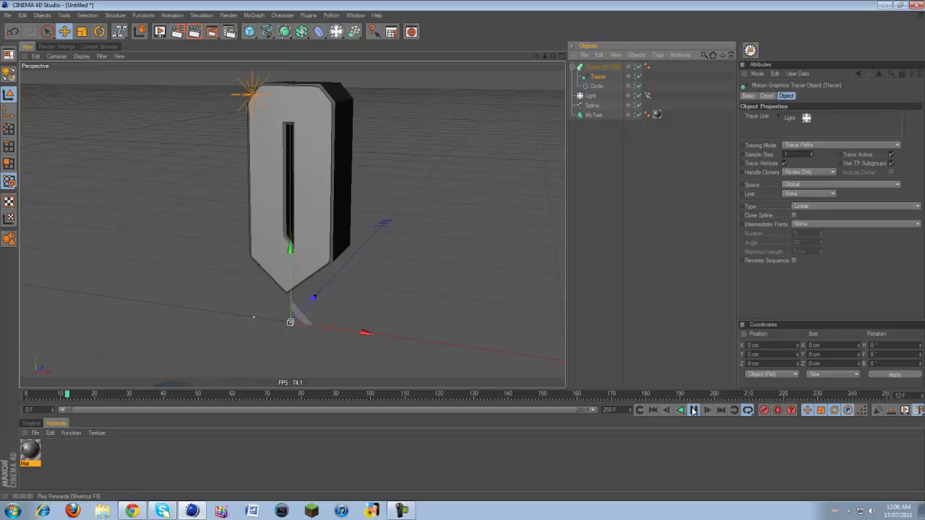
click(694, 410)
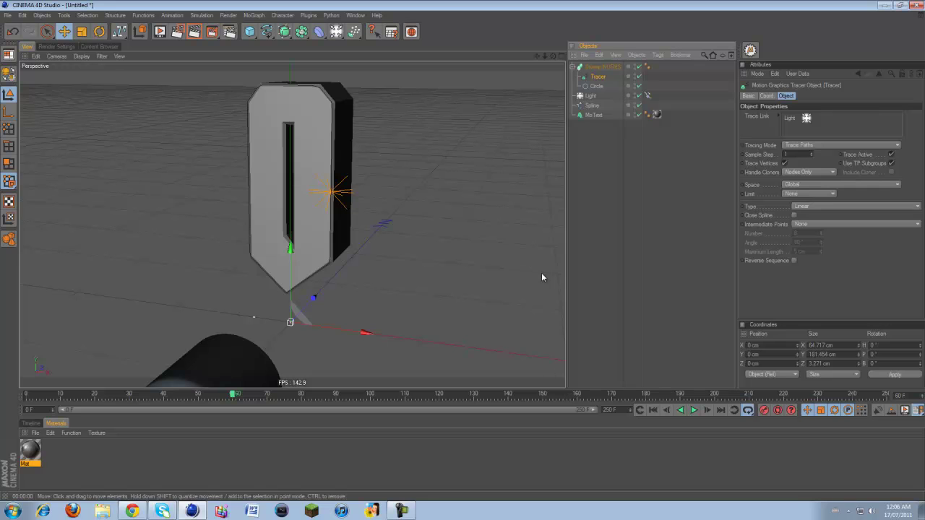
click(654, 411)
mouse_move(601, 86)
mouse_down()
mouse_move(607, 68)
mouse_move(598, 74)
mouse_up()
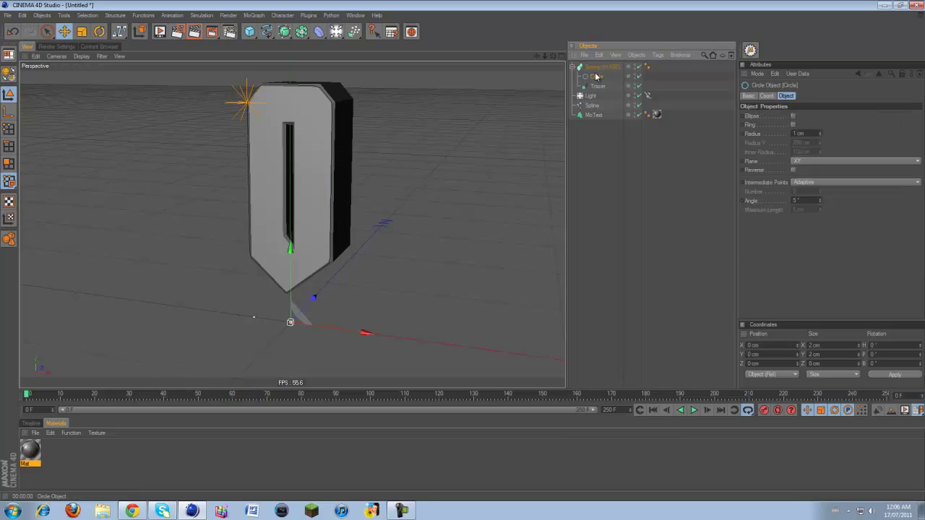
click(693, 410)
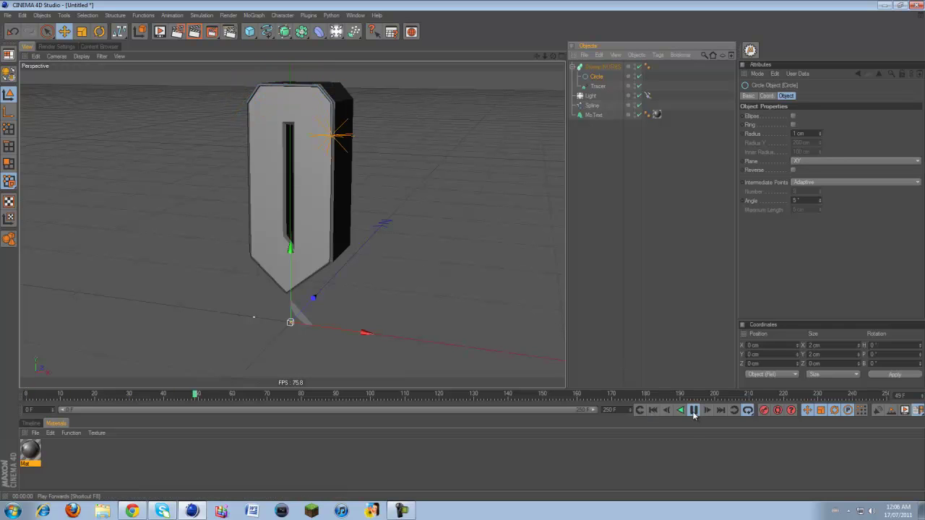
click(693, 410)
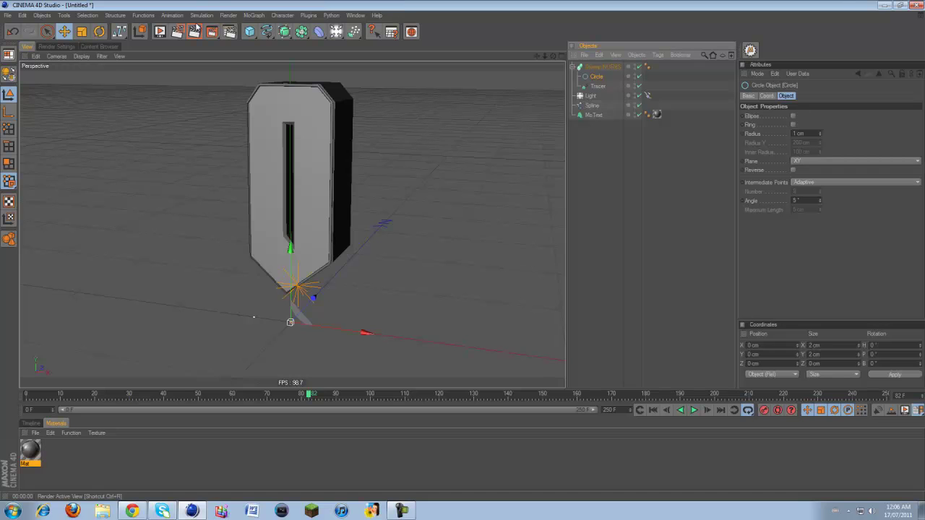
Render the view from different angles and inspect the swept trail and the light's flare around the letter.
key(ctrl+r)
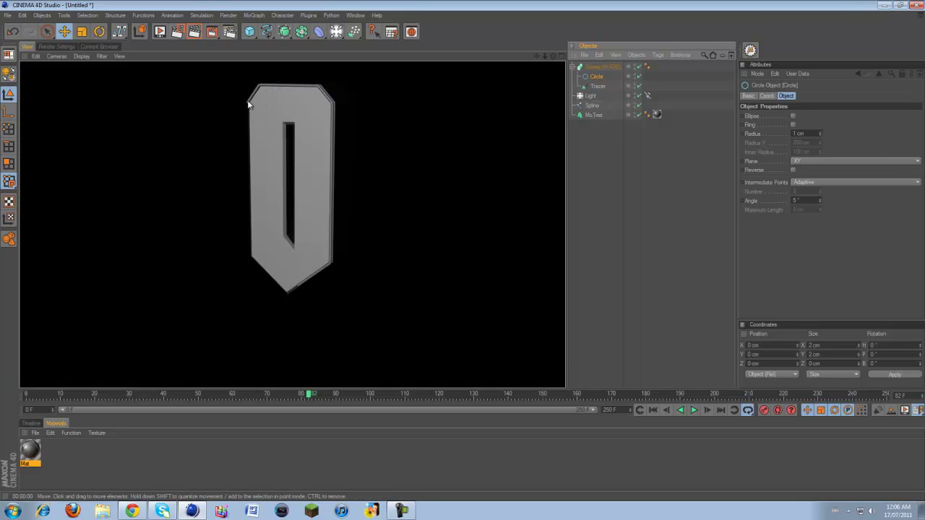
alt+right_drag(346, 173, 535, 71)
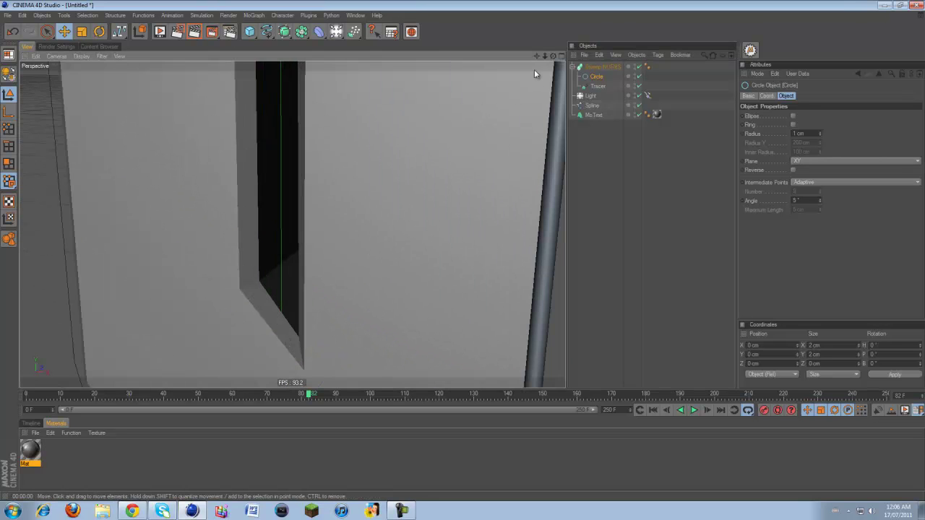
alt+middle_drag(498, 249, 445, 249)
click(306, 168)
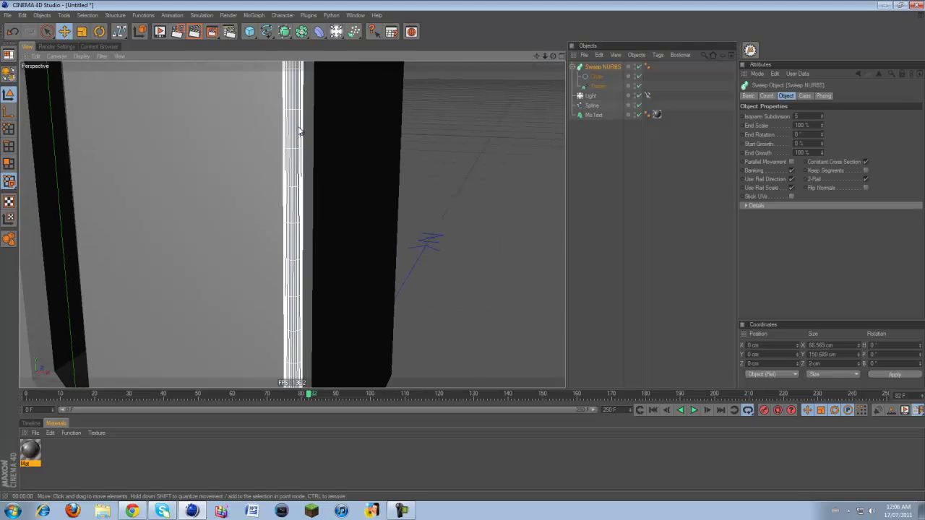
scroll(297, 170, down, 3)
scroll(297, 171, down, 4)
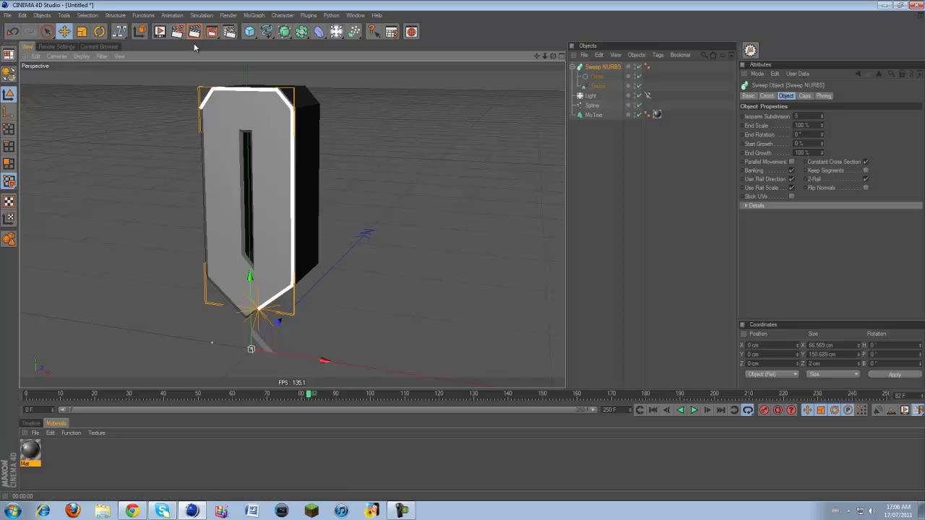
key(ctrl+r)
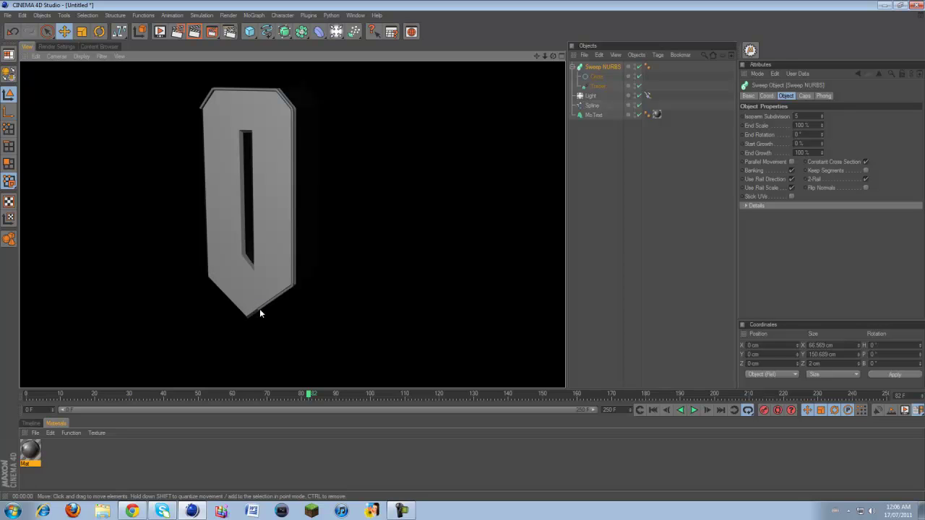
drag(555, 60, 463, 250)
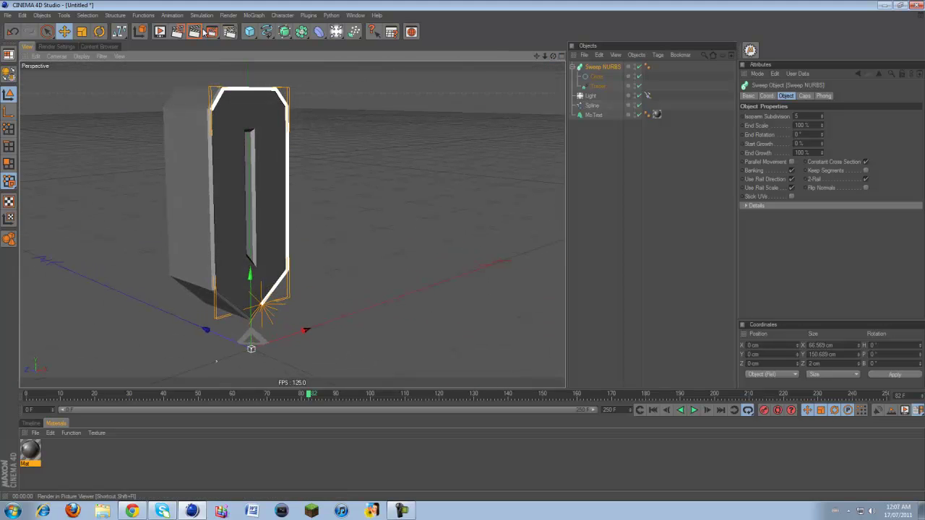
key(ctrl+r)
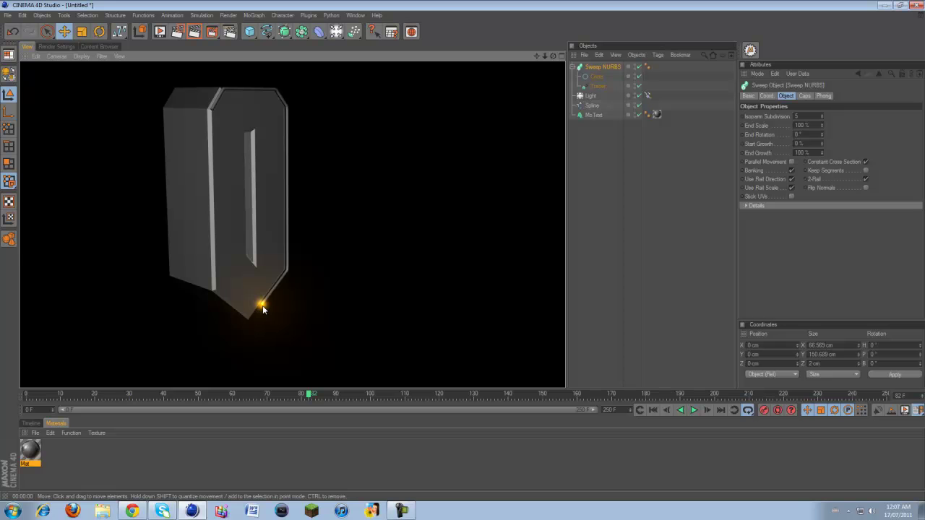
drag(552, 56, 223, 388)
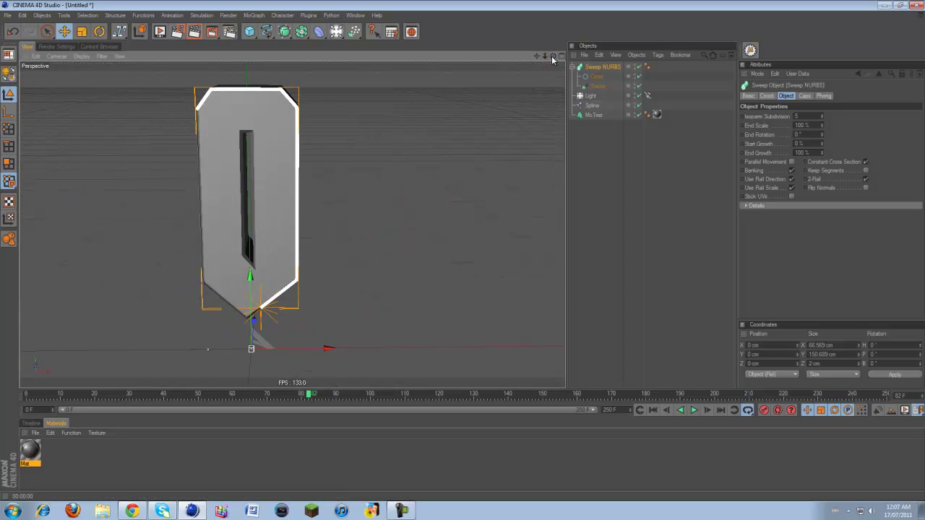
click(357, 226)
alt+drag(357, 226, 415, 194)
alt+middle_drag(320, 166, 357, 166)
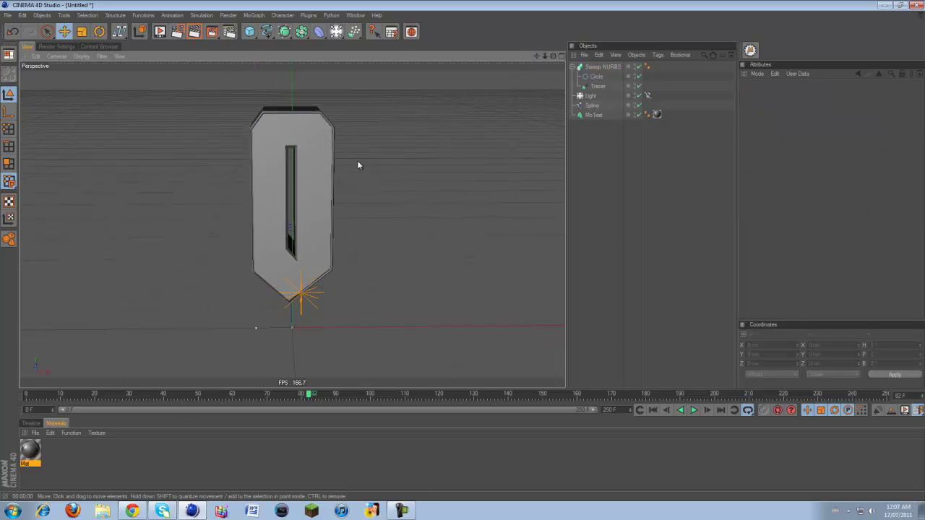
Create a second material and set its colour to orange with RGB 255, 144, 0.
double_click(62, 448)
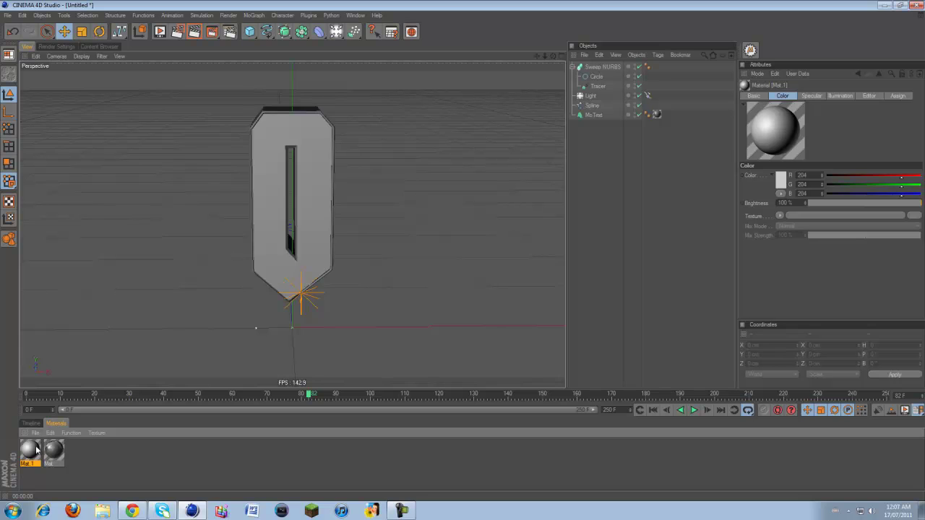
double_click(38, 449)
click(178, 168)
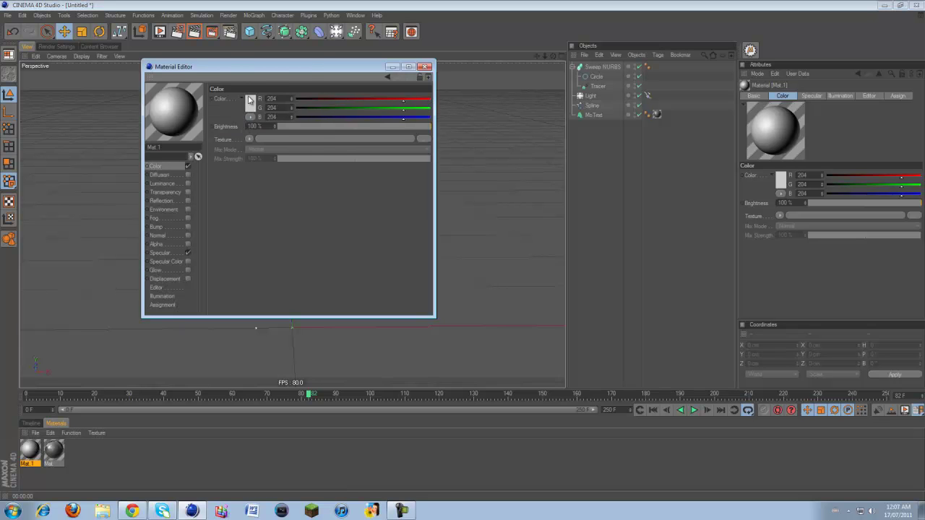
click(250, 100)
click(231, 60)
click(242, 66)
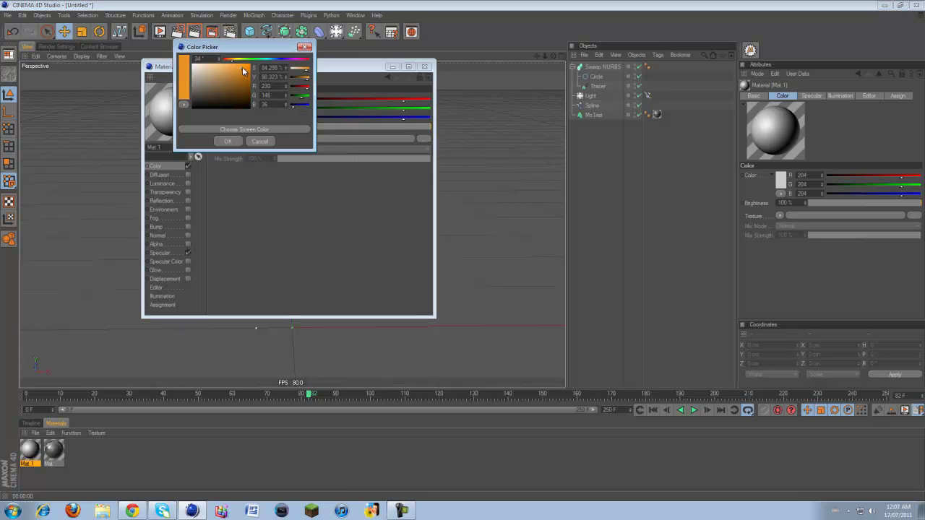
click(228, 141)
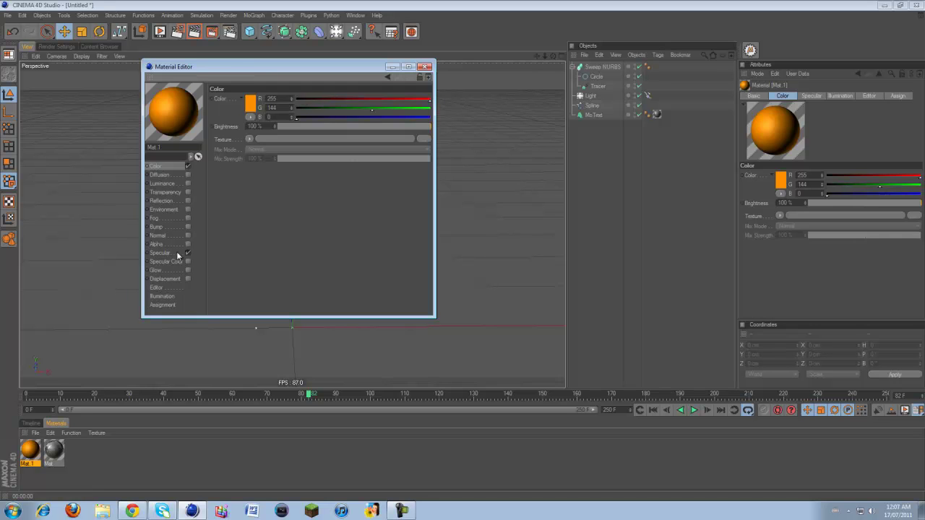
Enable glow on the orange material with an outer strength of 0% and an inner strength of 300%.
click(156, 270)
click(187, 270)
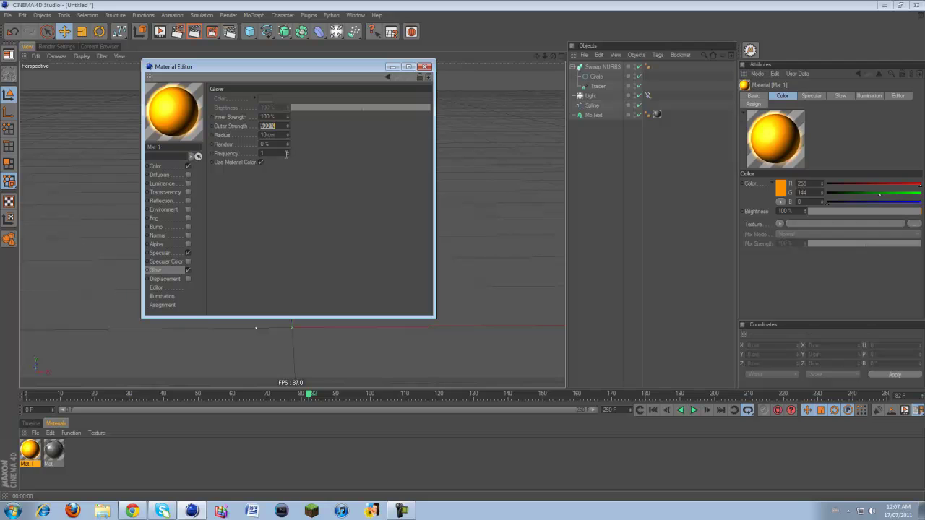
text(0)
key(Return)
double_click(280, 117)
text(300)
key(Return)
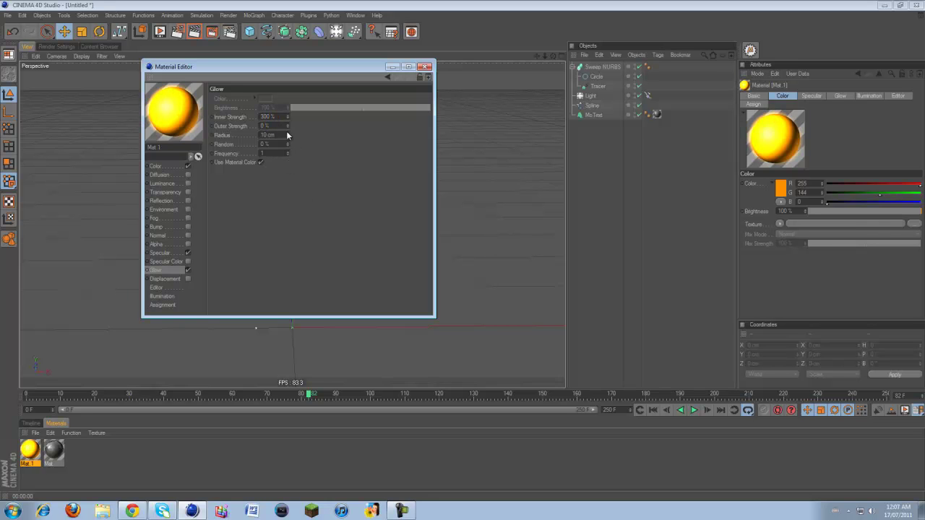
Apply the orange glow material to the Sweep NURBS and render the view to check the glowing trail.
click(424, 66)
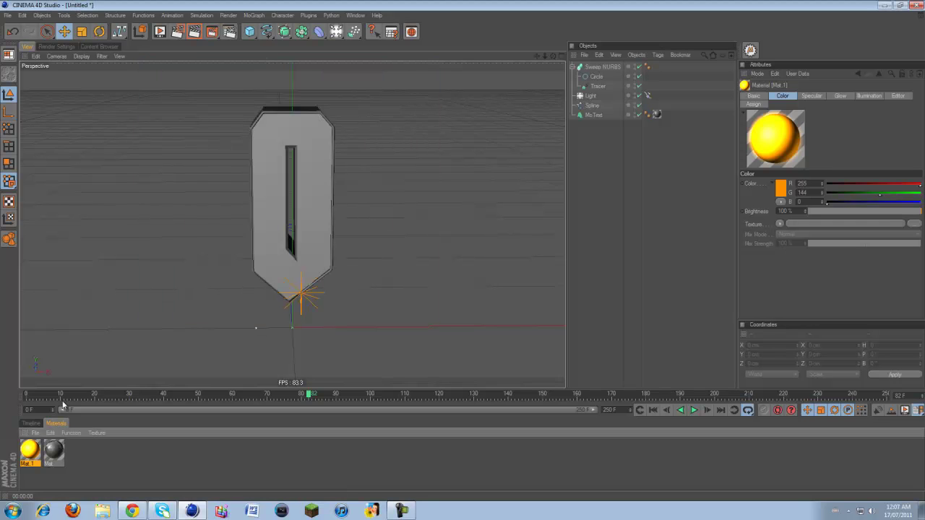
drag(37, 453, 548, 94)
drag(603, 69, 602, 67)
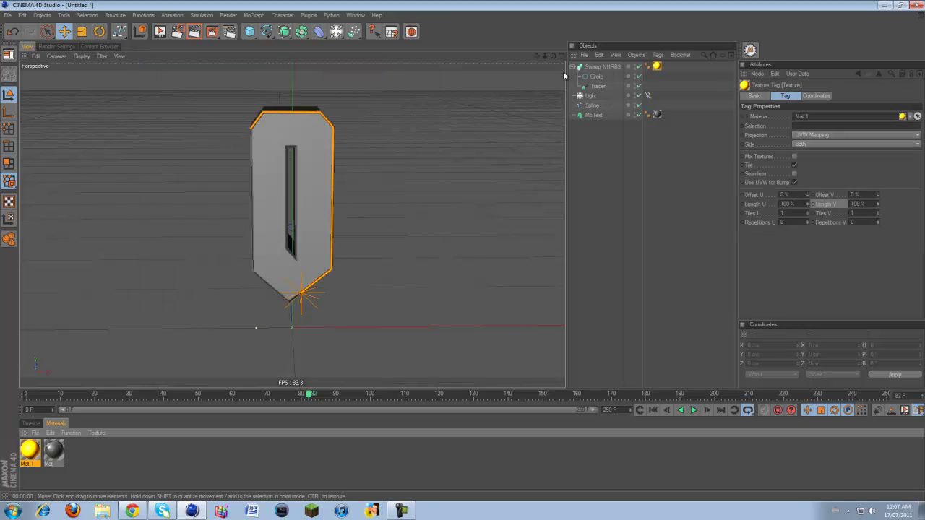
click(574, 67)
key(ctrl+r)
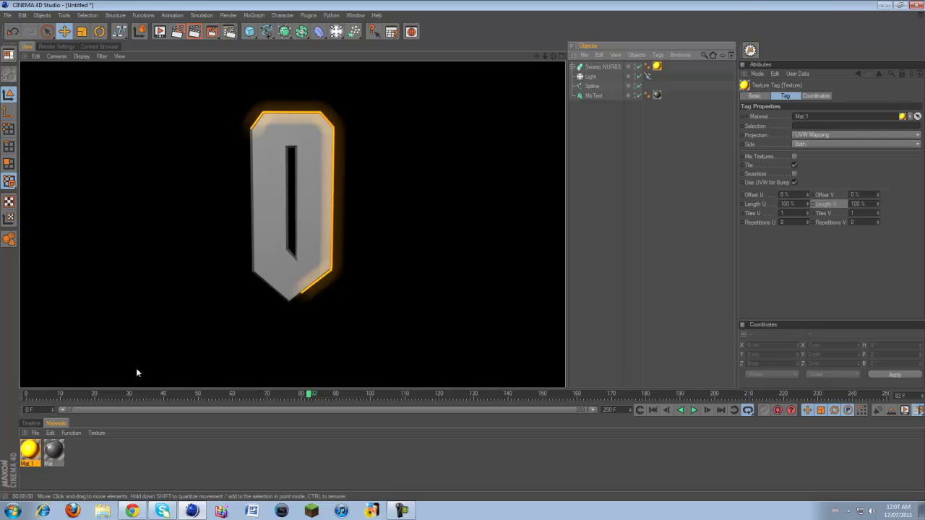
Set the orange material's glow radius to 5 cm and render the view again.
double_click(31, 450)
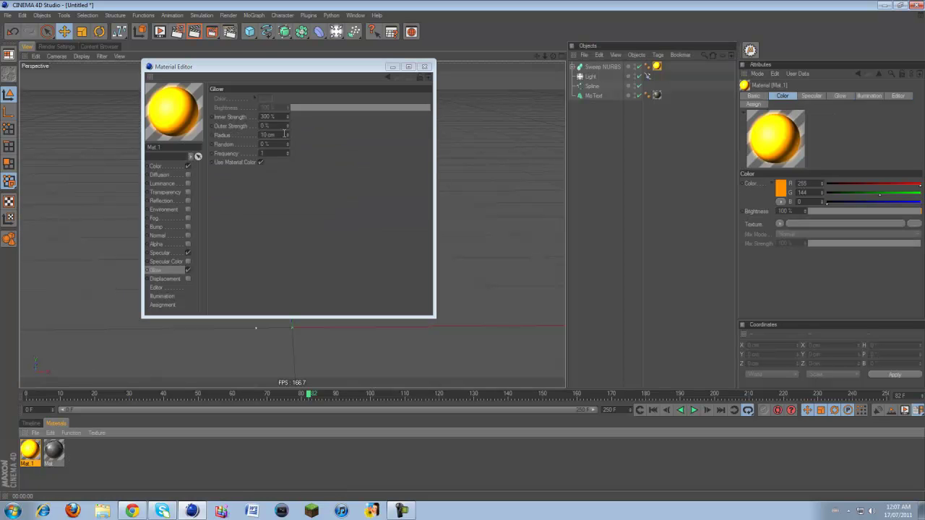
text(5)
key(Return)
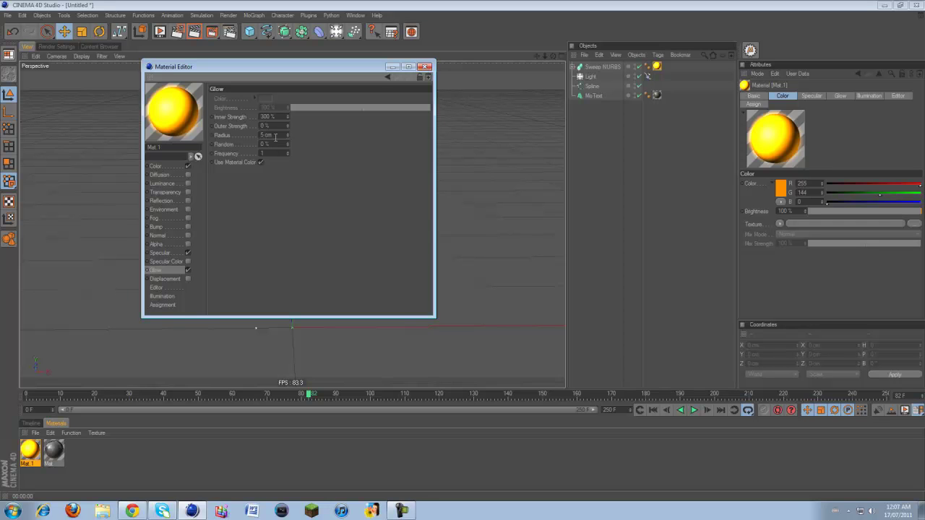
click(425, 67)
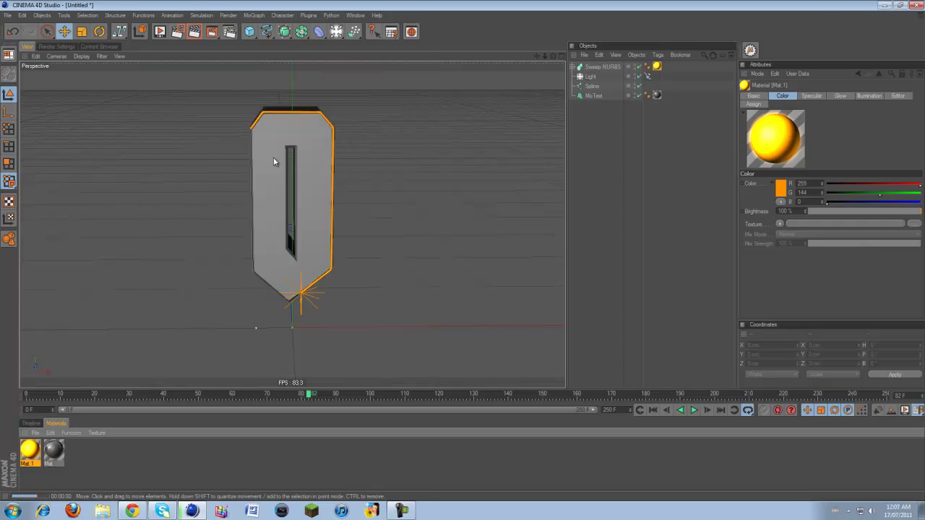
key(ctrl+r)
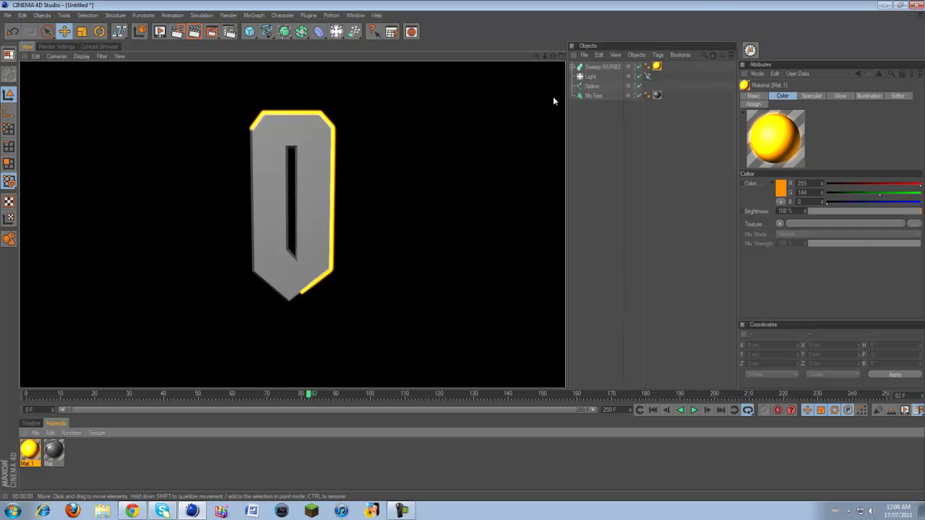
Set the orange material's glow radius to 1 cm and render the letter from different angles.
double_click(29, 451)
click(281, 137)
click(425, 66)
click(195, 33)
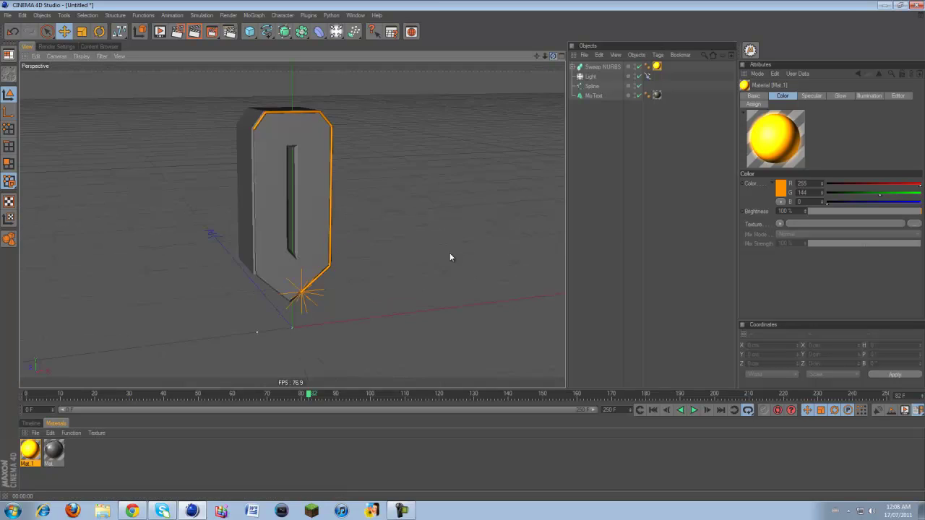
key(ctrl+r)
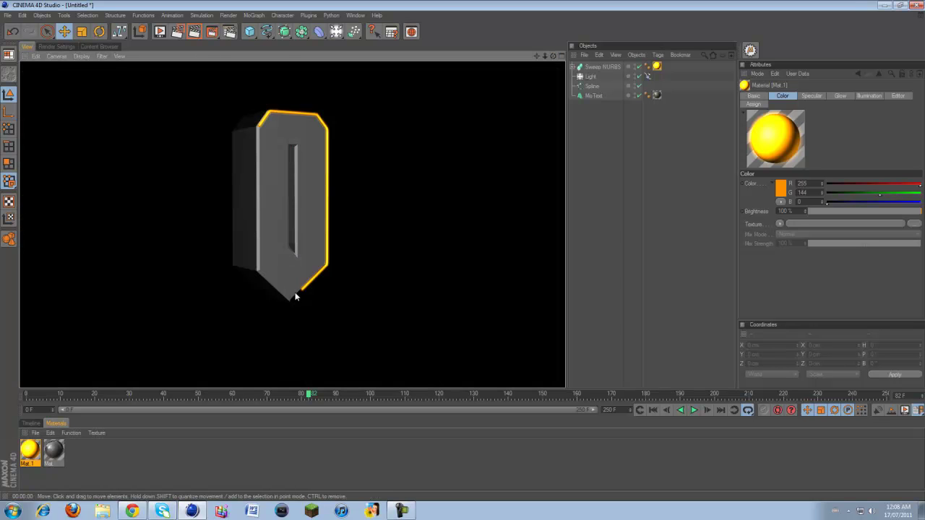
click(305, 294)
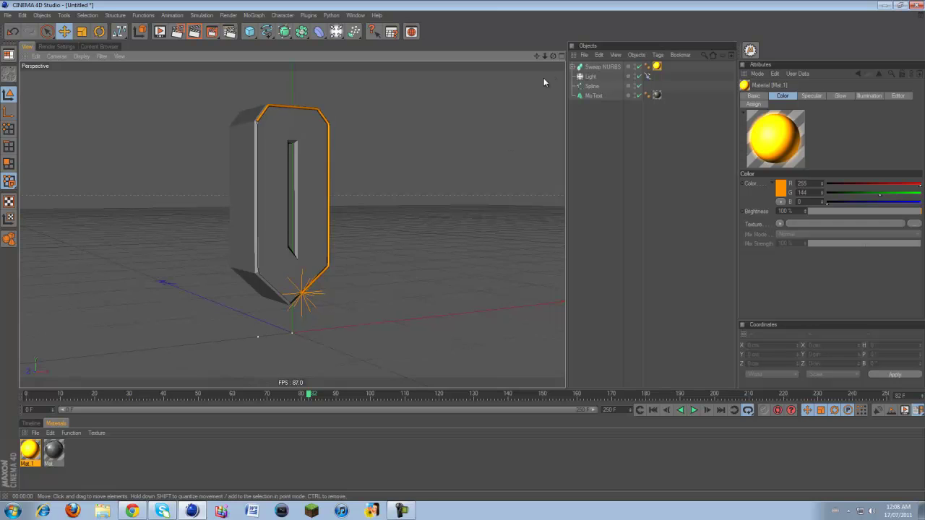
drag(553, 58, 464, 249)
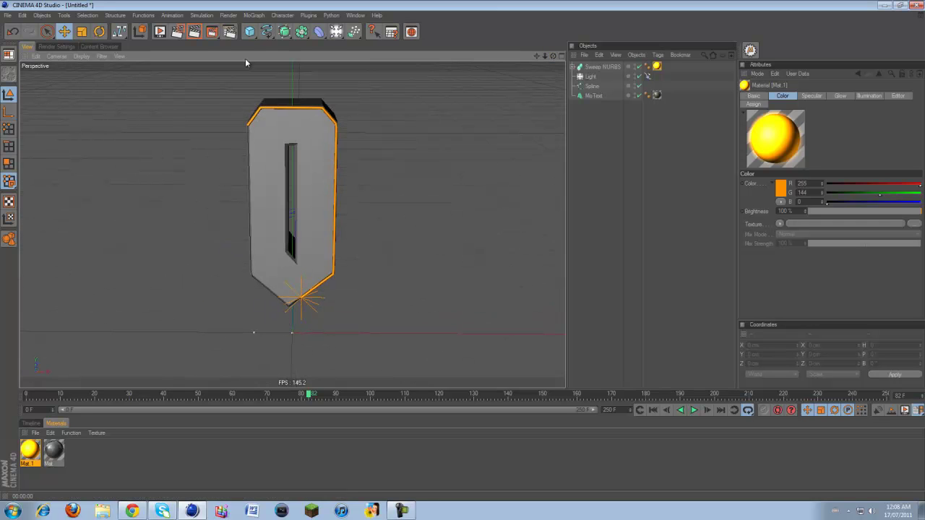
key(ctrl+r)
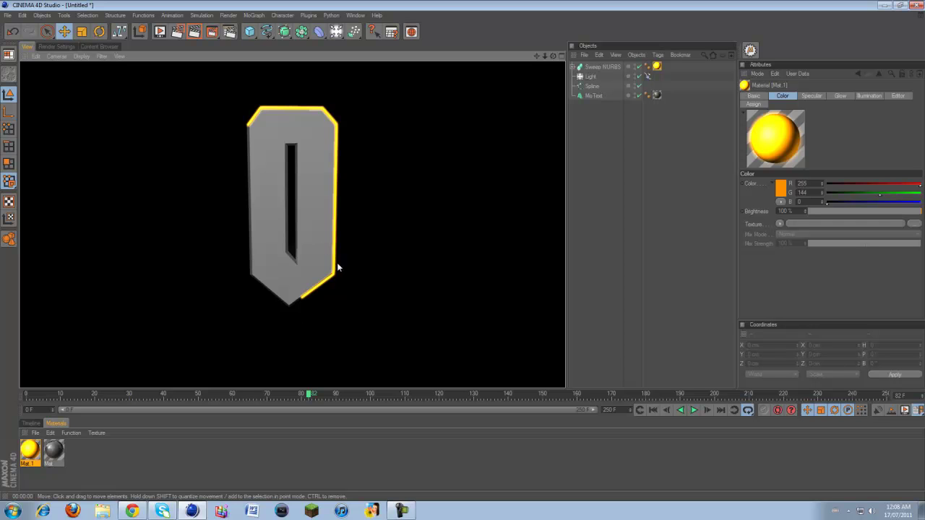
Change the glow material's colour to a deeper orange with RGB 255, 106, 0 and render the view.
double_click(30, 449)
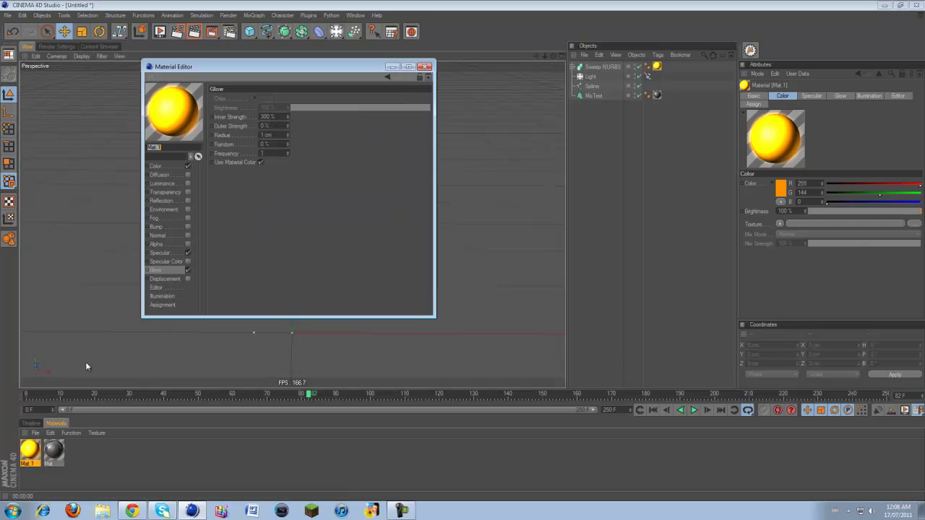
click(172, 168)
click(251, 98)
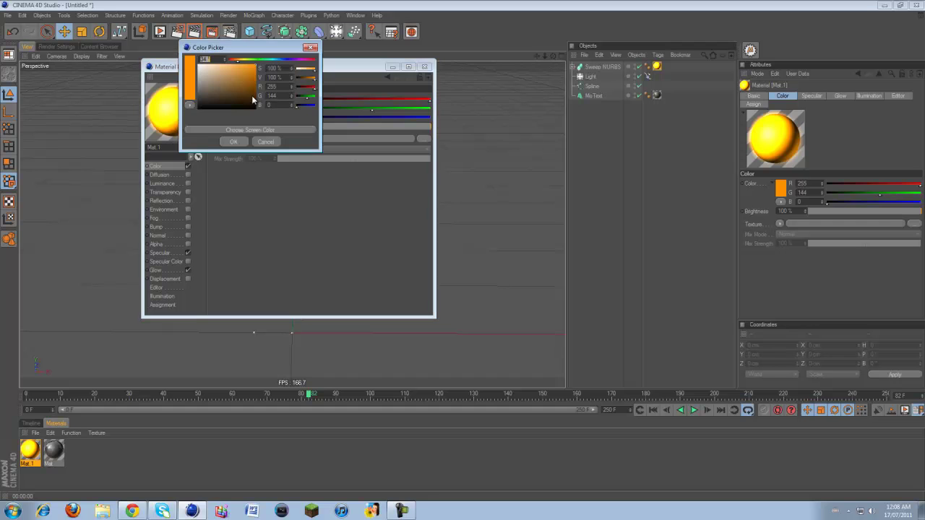
click(234, 63)
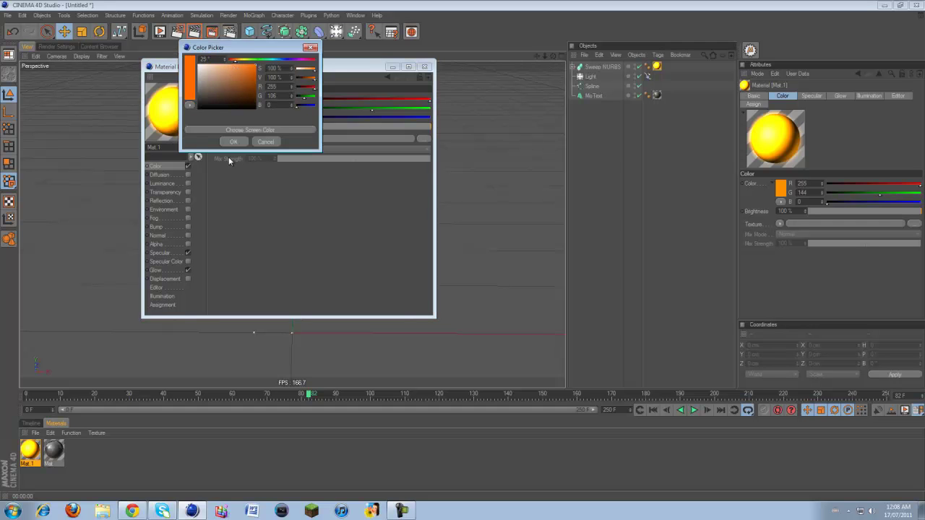
click(233, 141)
click(425, 66)
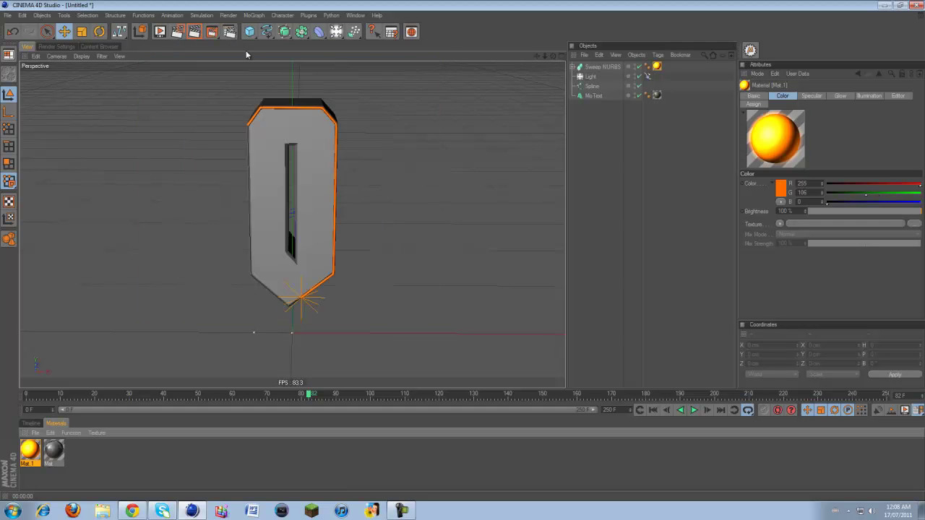
key(ctrl+r)
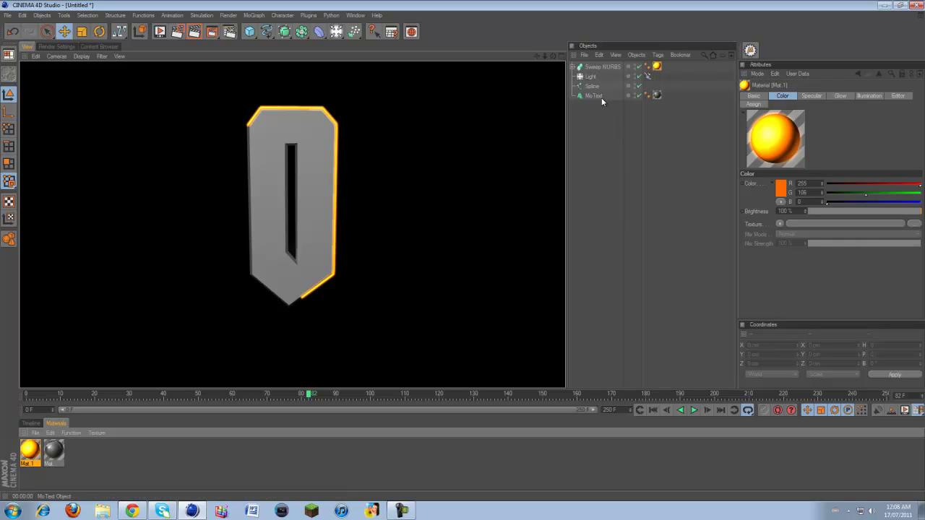
Duplicate the light and the outline spline together, placing the copies below the MoText object.
click(604, 131)
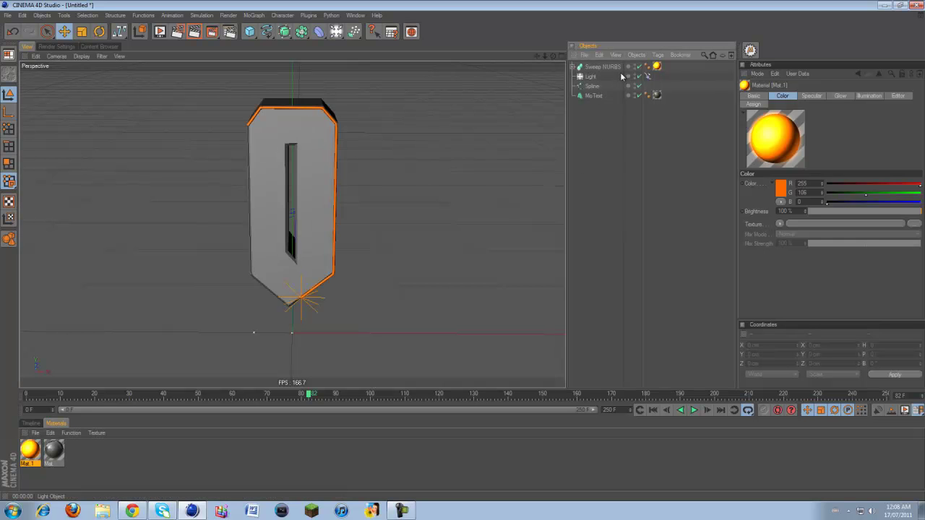
click(592, 77)
click(593, 124)
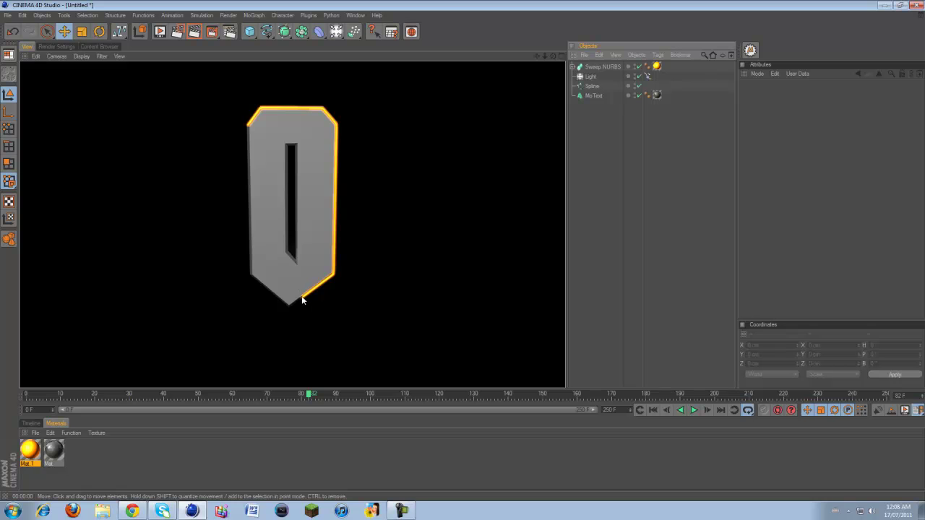
click(591, 149)
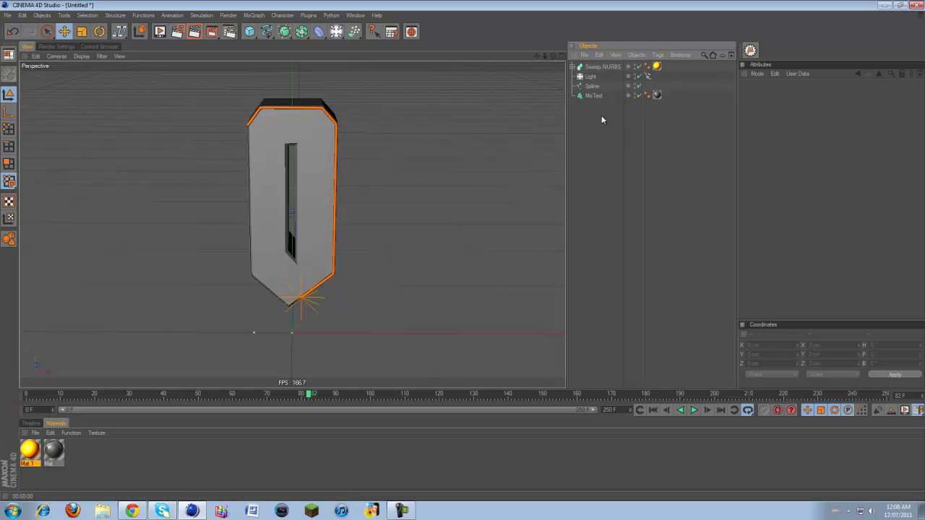
click(592, 86)
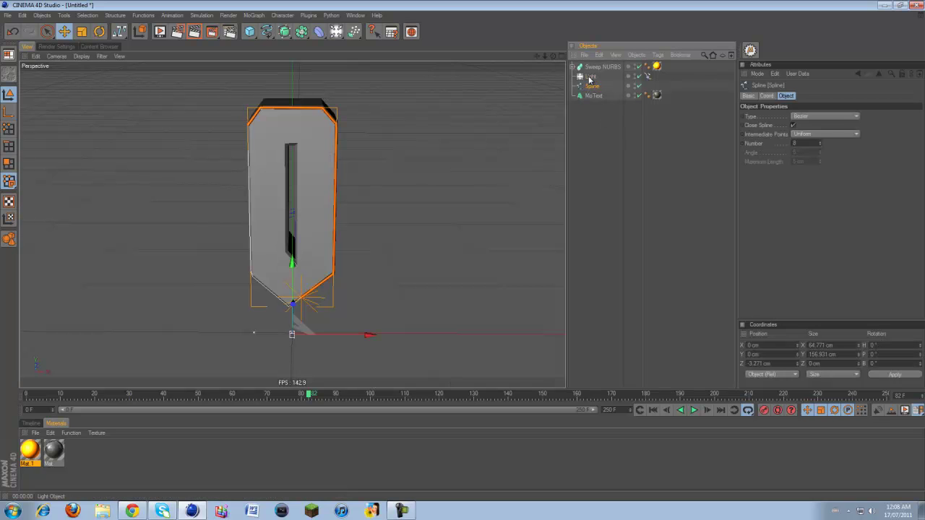
ctrl+click(590, 77)
ctrl+drag(591, 77, 595, 112)
click(618, 143)
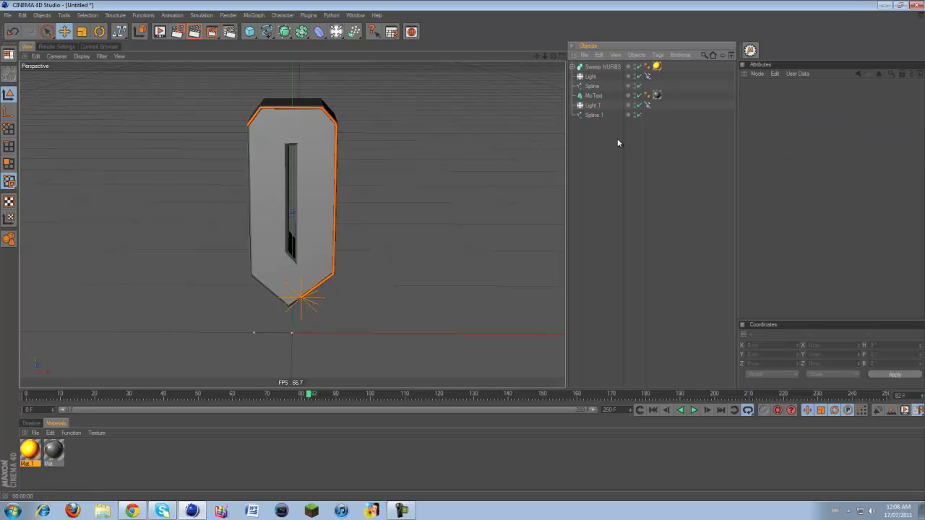
click(591, 76)
click(591, 86)
click(591, 77)
click(591, 86)
click(596, 105)
click(596, 114)
click(596, 108)
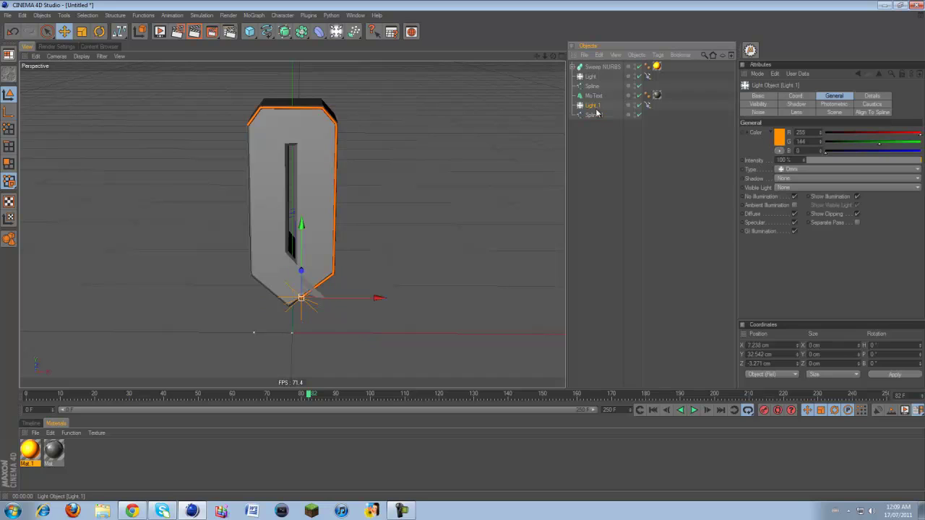
Hide the original light in the viewport and renderer and rename it Tracer Light.
click(588, 77)
double_click(604, 78)
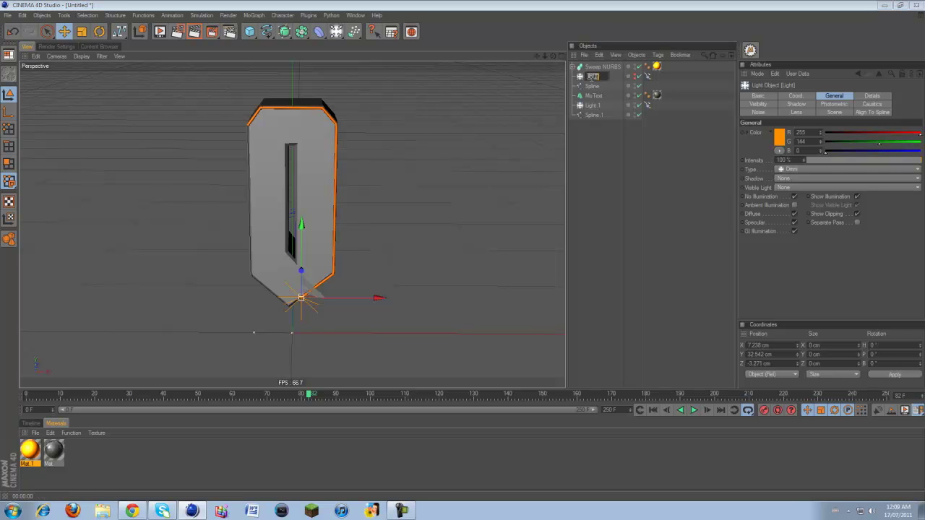
text(1racer Light)
key(Return)
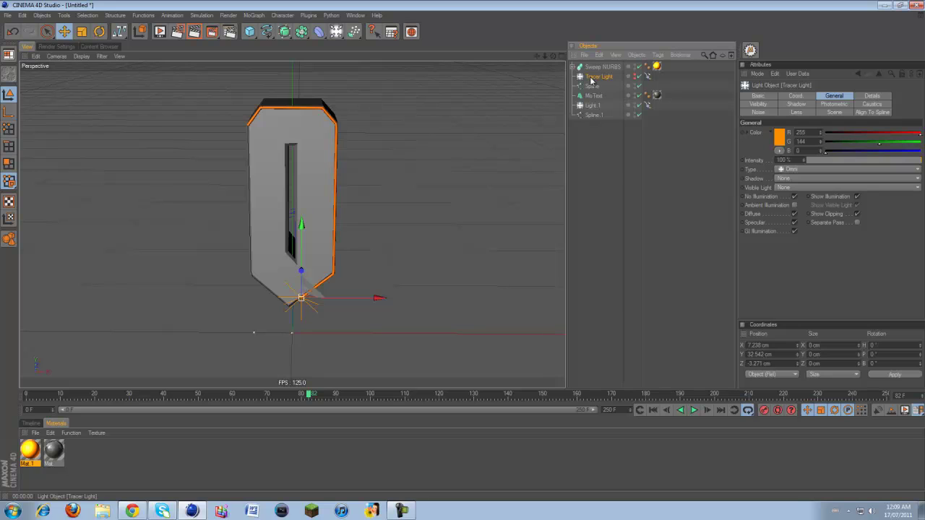
click(588, 147)
click(606, 79)
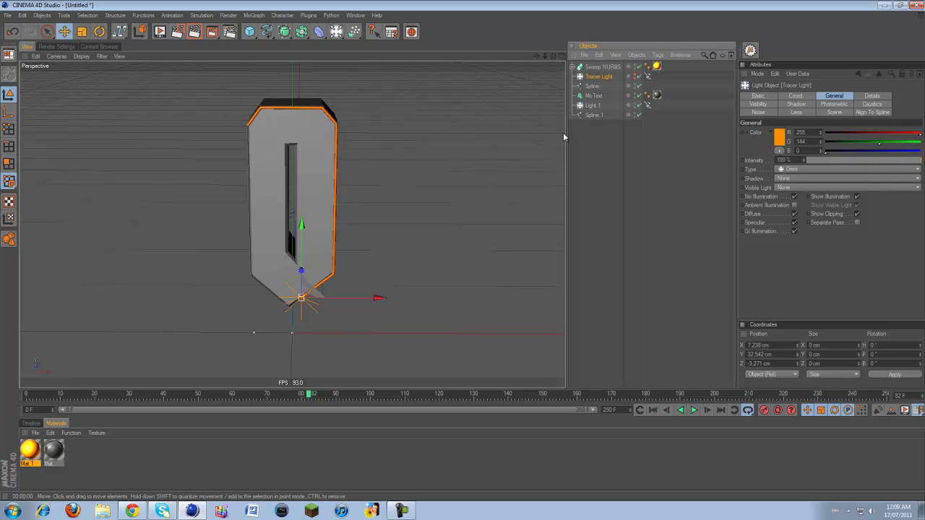
click(606, 129)
Move the duplicated spline slightly away from the letter's front face in the Right view, to Z -4.741 cm.
click(593, 115)
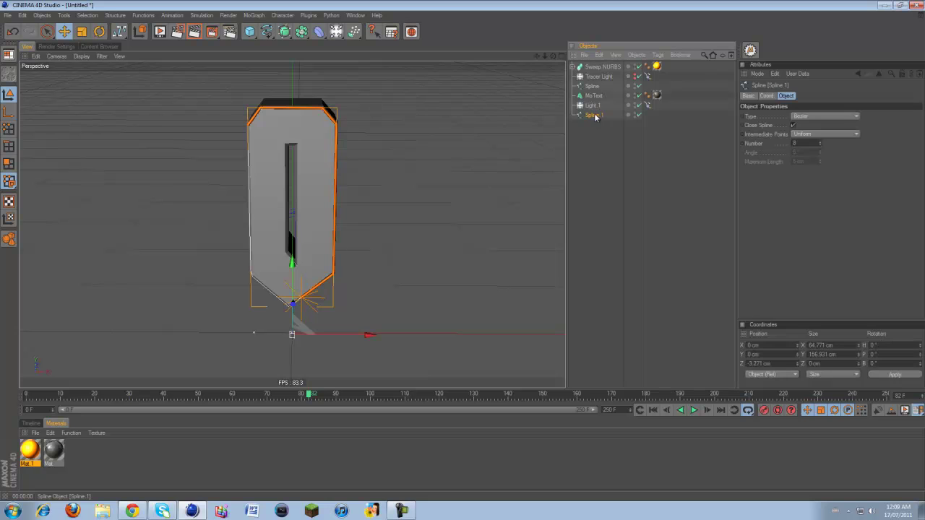
middle_click(349, 253)
right_click(348, 252)
key(o)
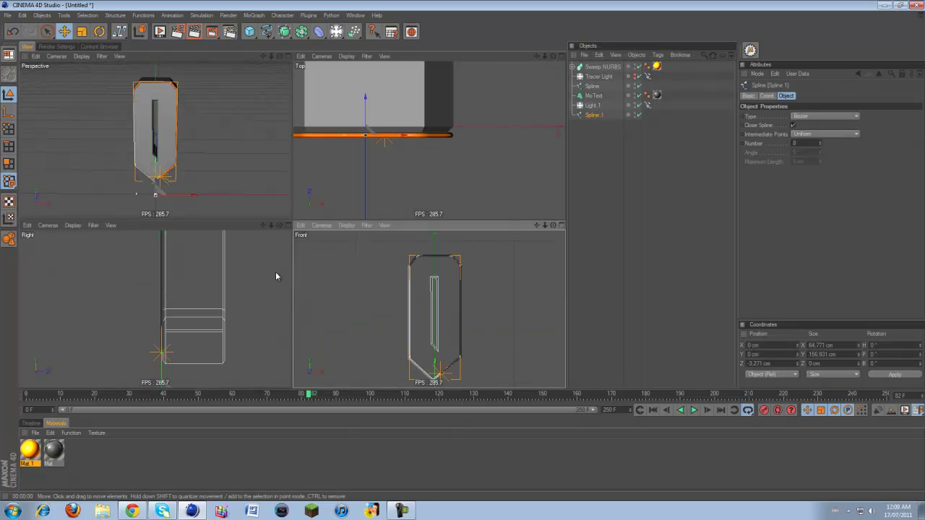
middle_click(180, 346)
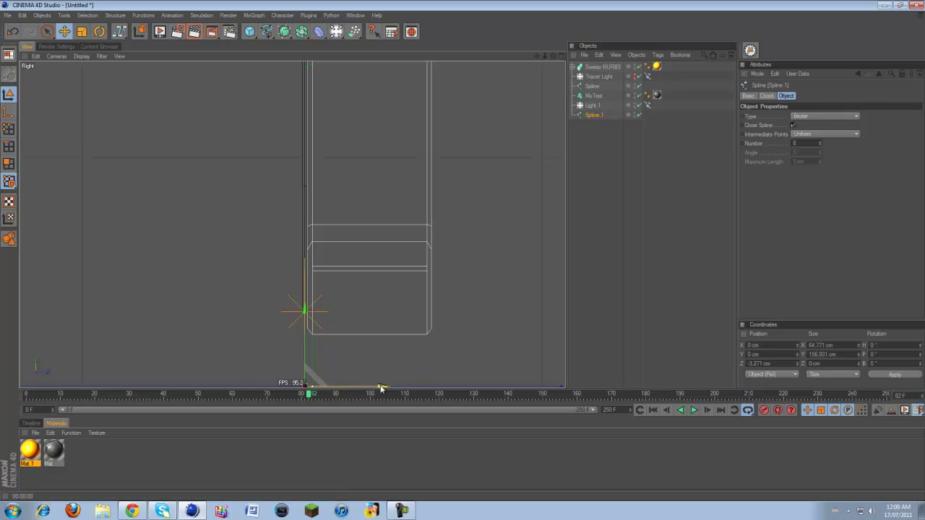
scroll(341, 279, up, 2)
scroll(342, 279, up, 3)
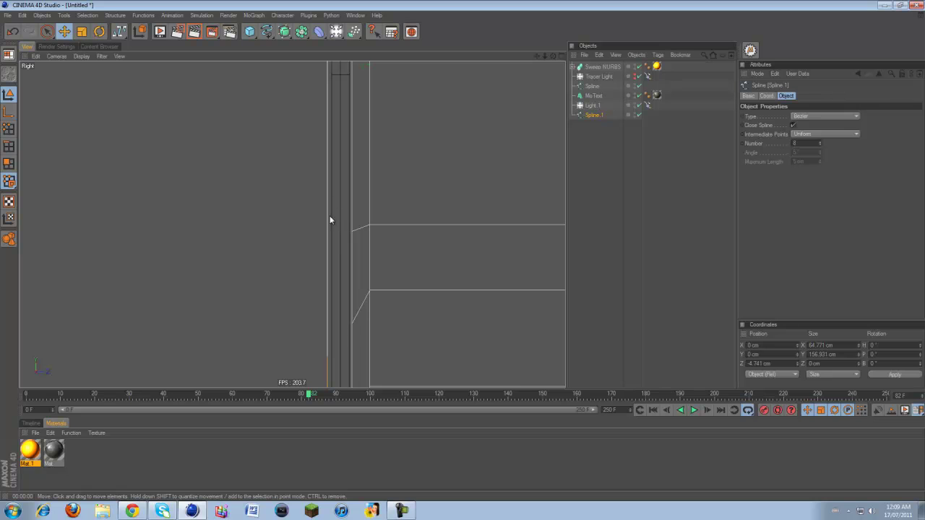
scroll(336, 261, down, 2)
middle_click(329, 260)
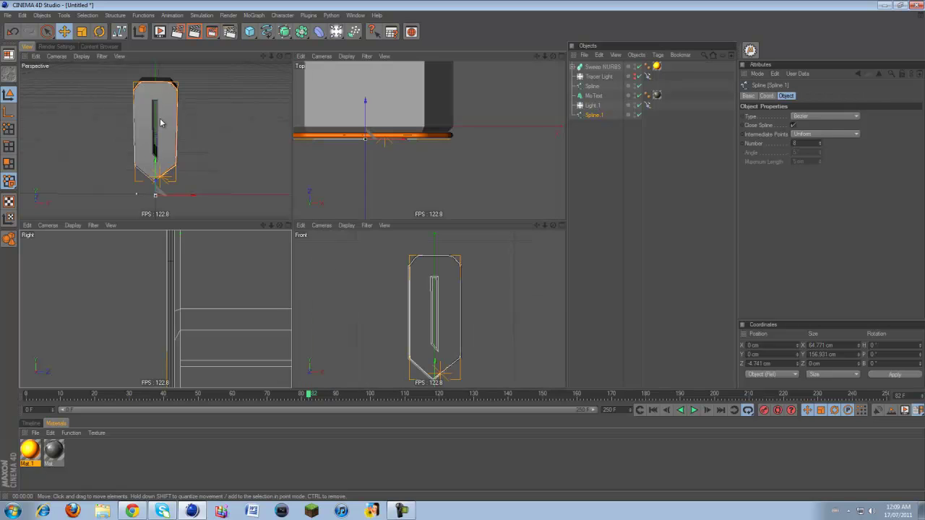
middle_click(164, 124)
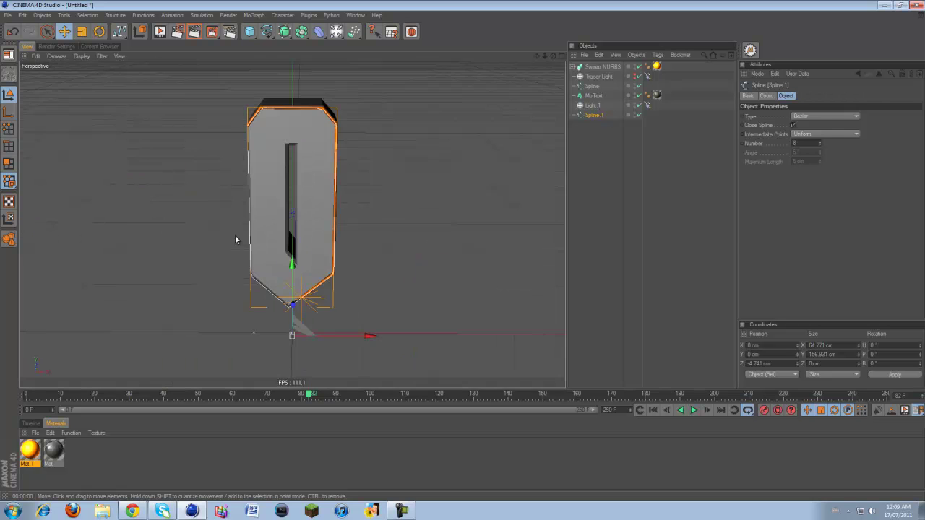
Hide the duplicated spline in the viewport and renderer and check the letter with a test render.
click(635, 121)
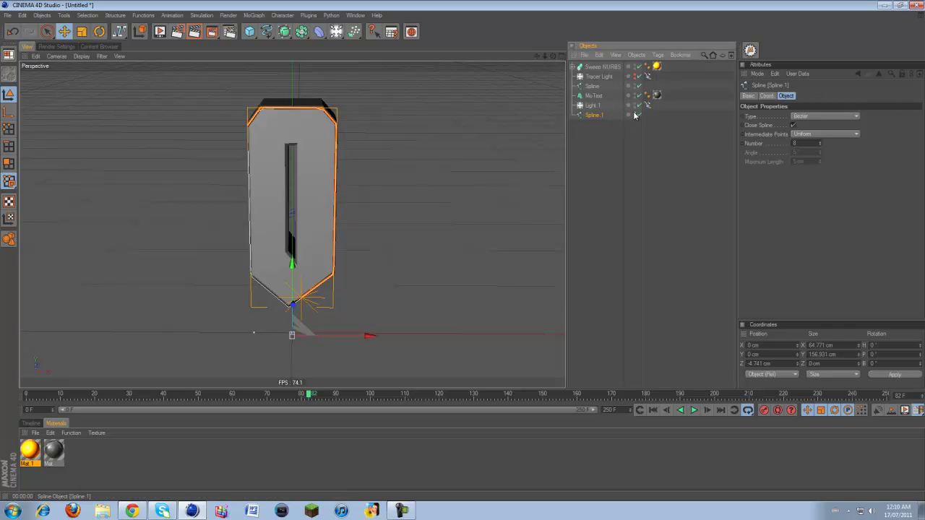
click(200, 34)
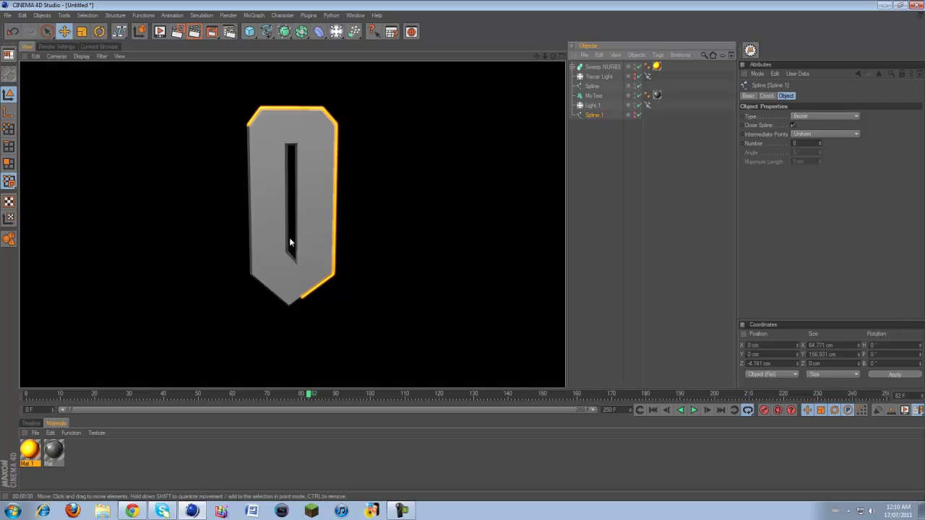
click(609, 106)
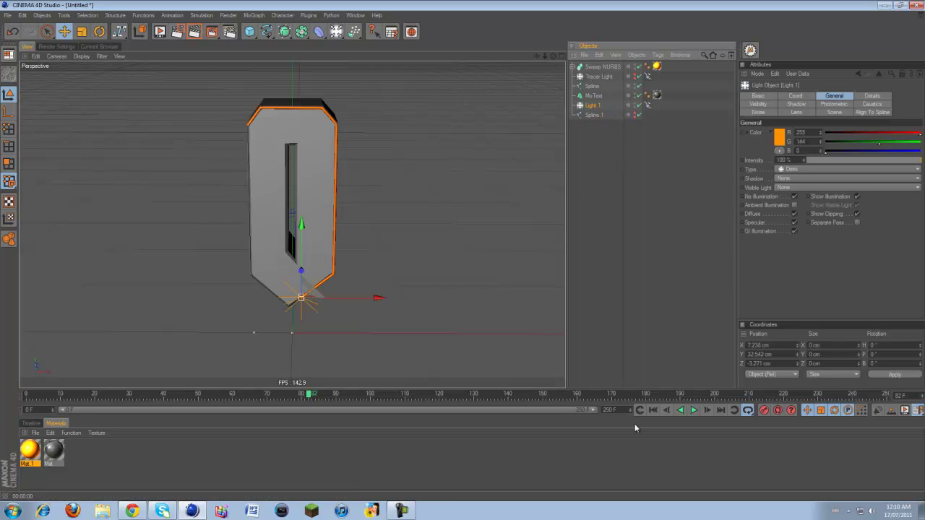
Replay the animation from the first frame, stop around frame 59 and test-render the view.
click(653, 410)
click(694, 410)
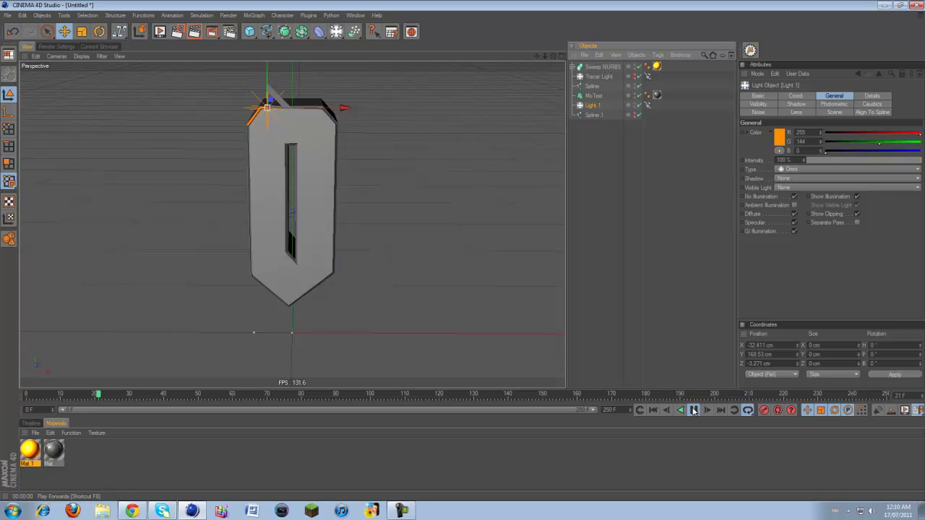
click(694, 410)
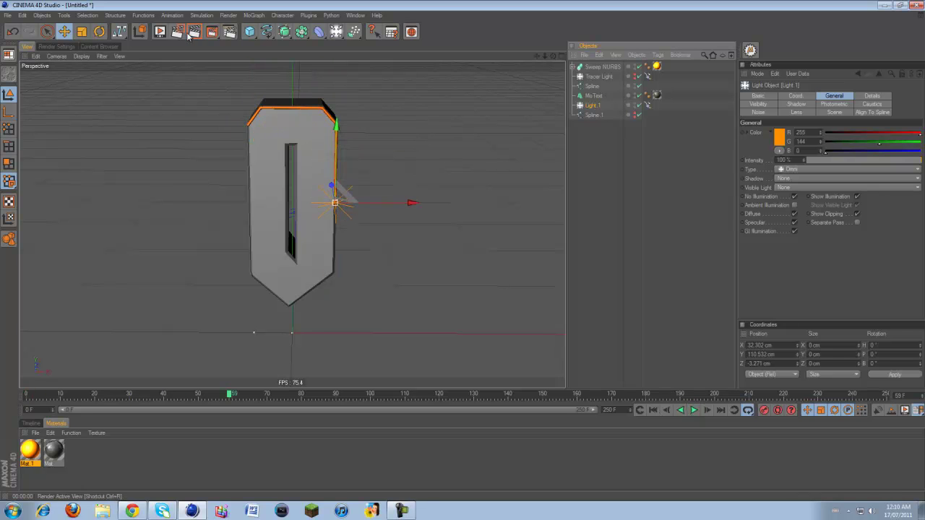
key(ctrl+r)
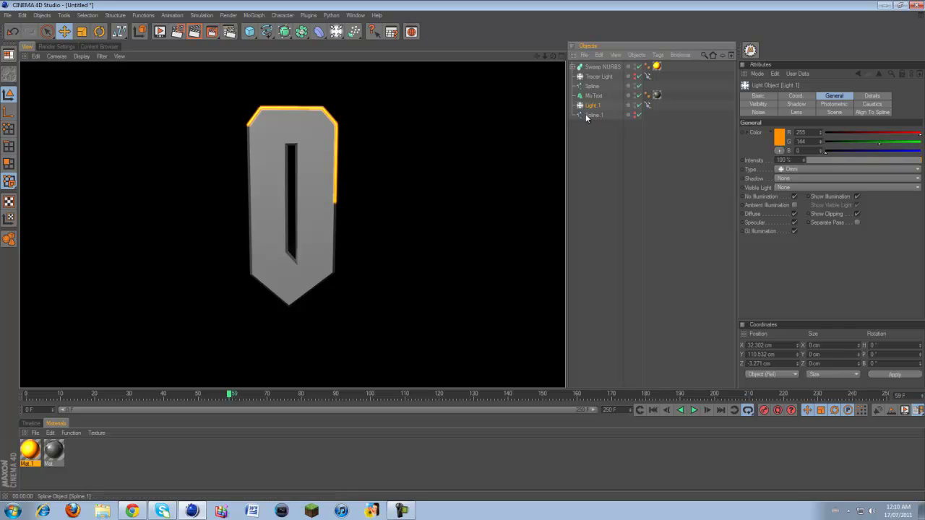
Set the Align To Spline path of Light.1 to Spline.1 and check it by replaying to about frame 57 and test-rendering.
click(648, 106)
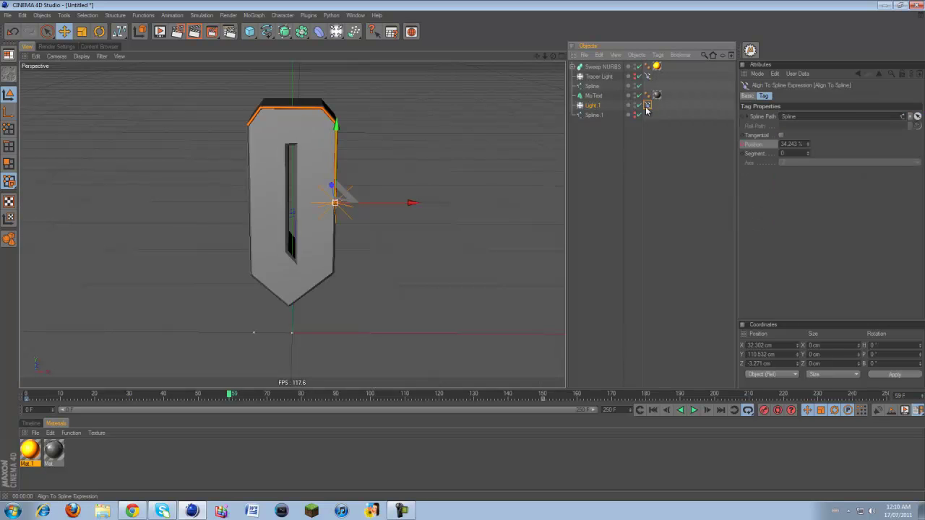
drag(602, 116, 789, 119)
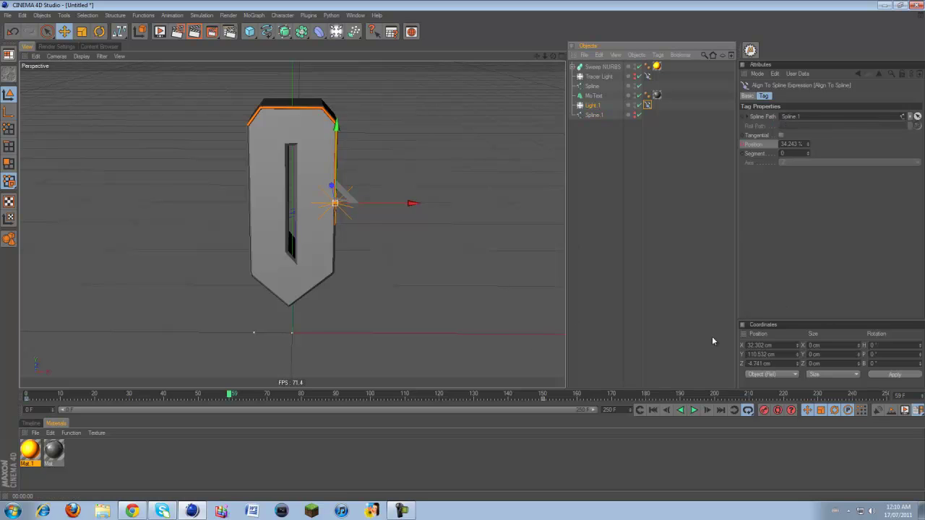
click(653, 409)
click(691, 410)
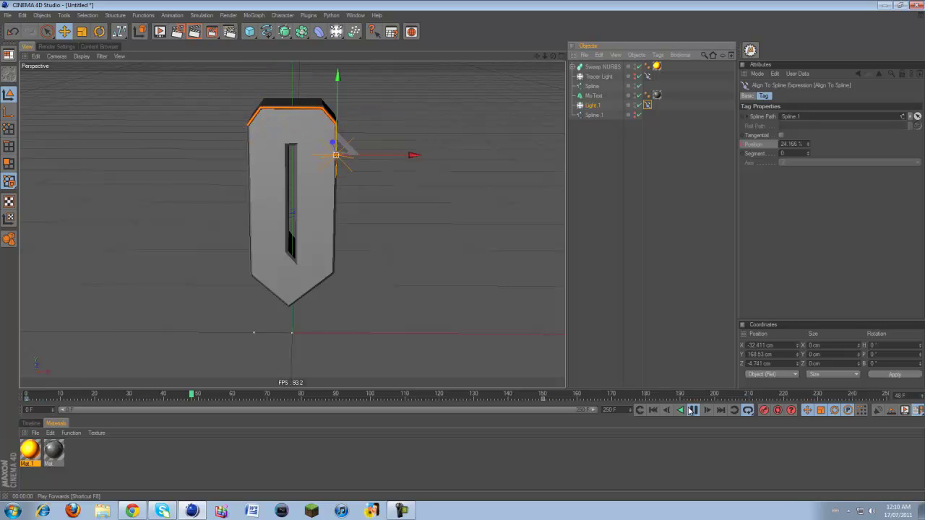
click(691, 410)
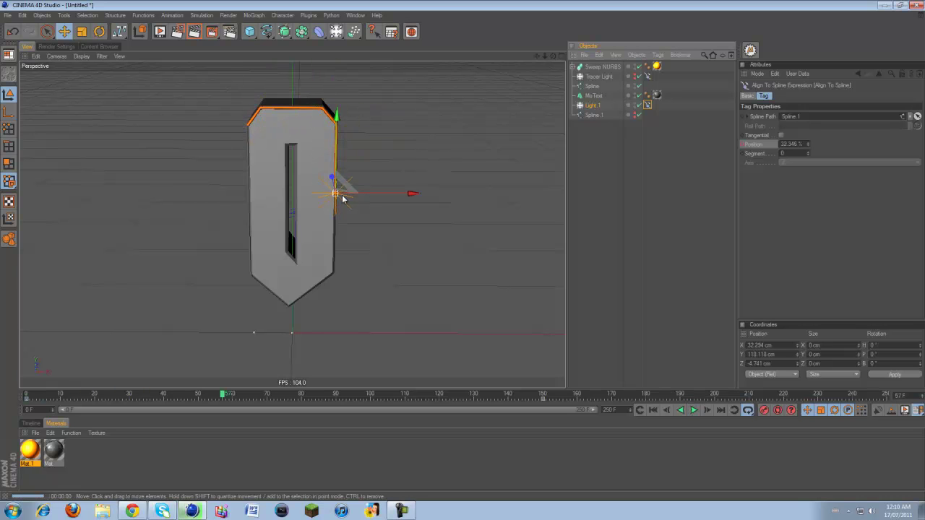
key(ctrl+r)
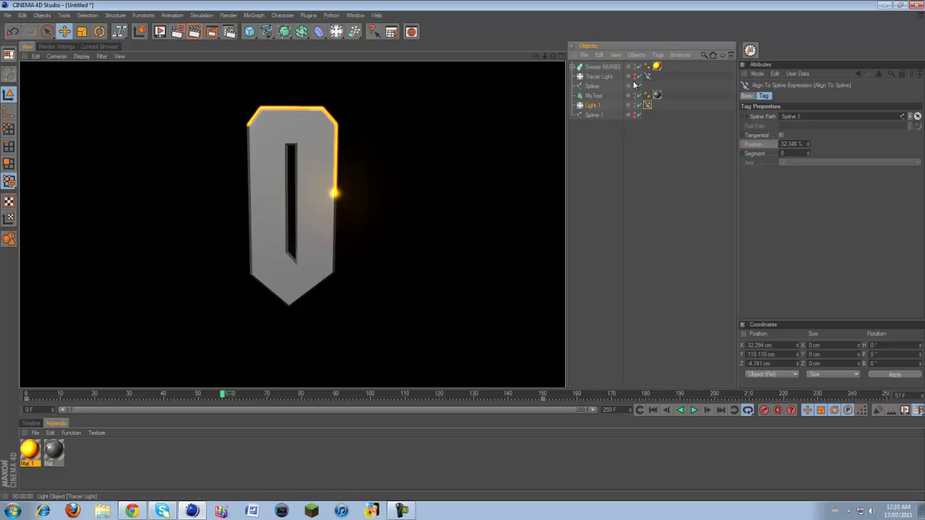
Deselect all objects, play the animation on to about frame 83 and render the view.
click(425, 209)
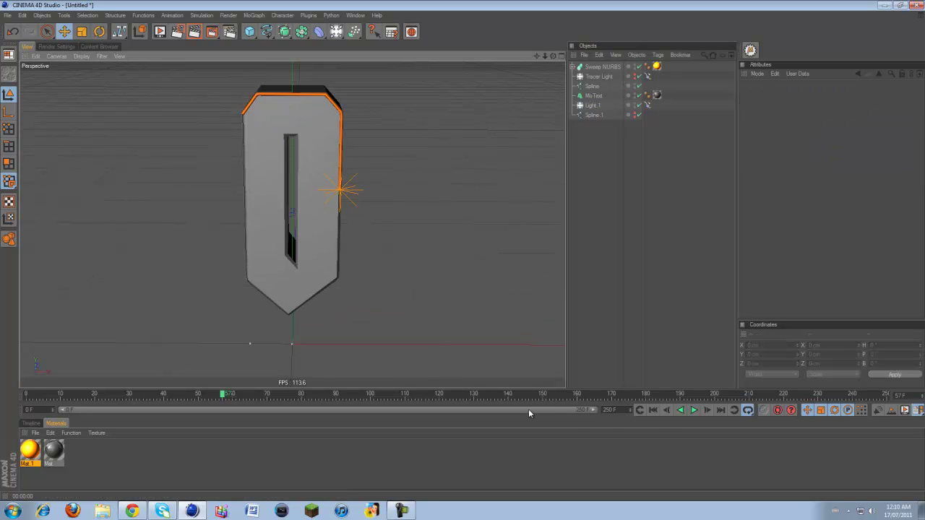
click(694, 410)
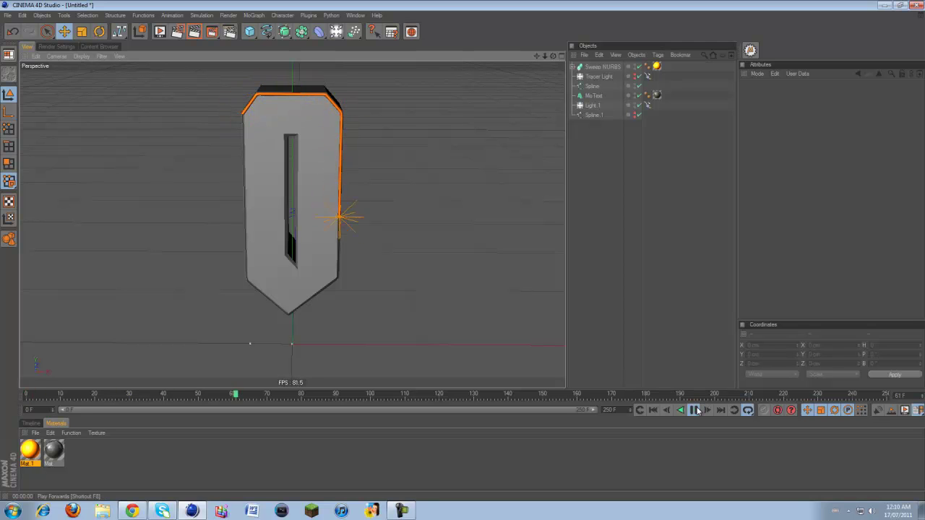
click(694, 410)
key(ctrl+r)
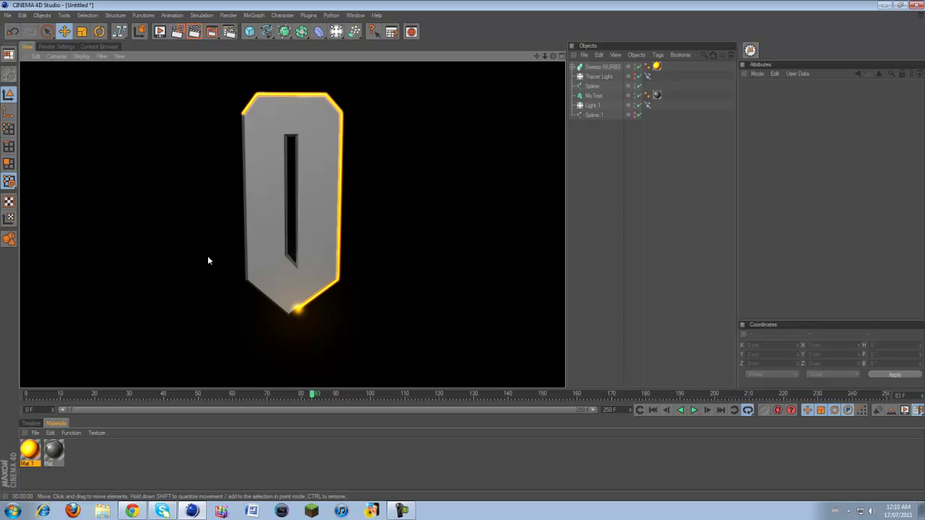
Select Light.1 and render the view again at the current frame.
click(674, 157)
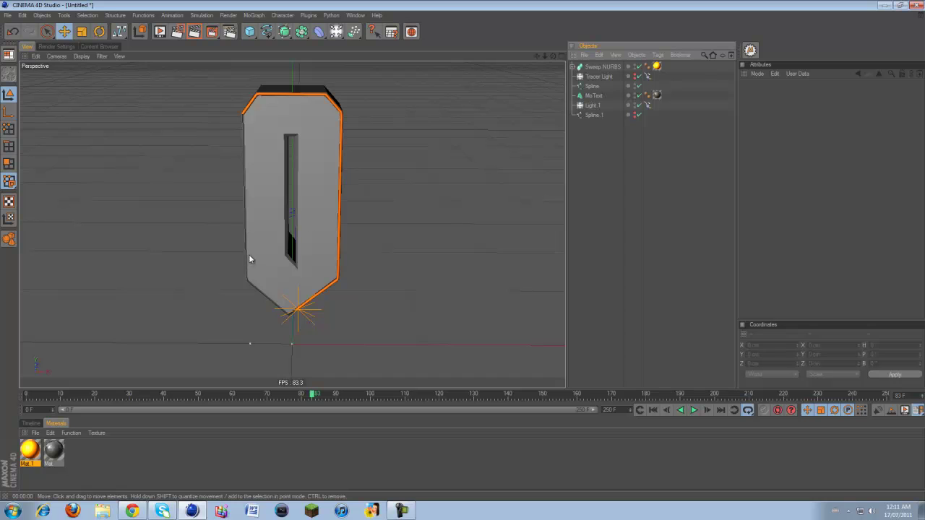
click(592, 105)
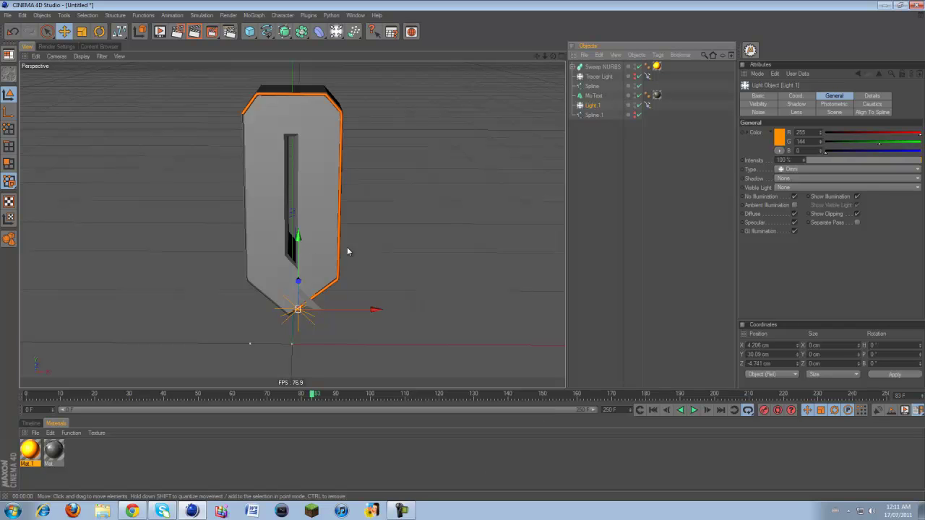
click(159, 32)
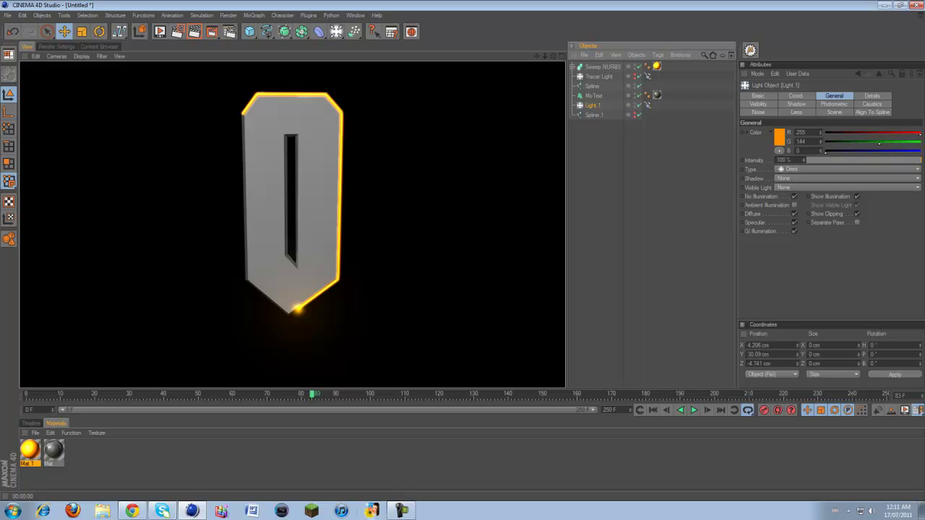
mouse_move(401, 511)
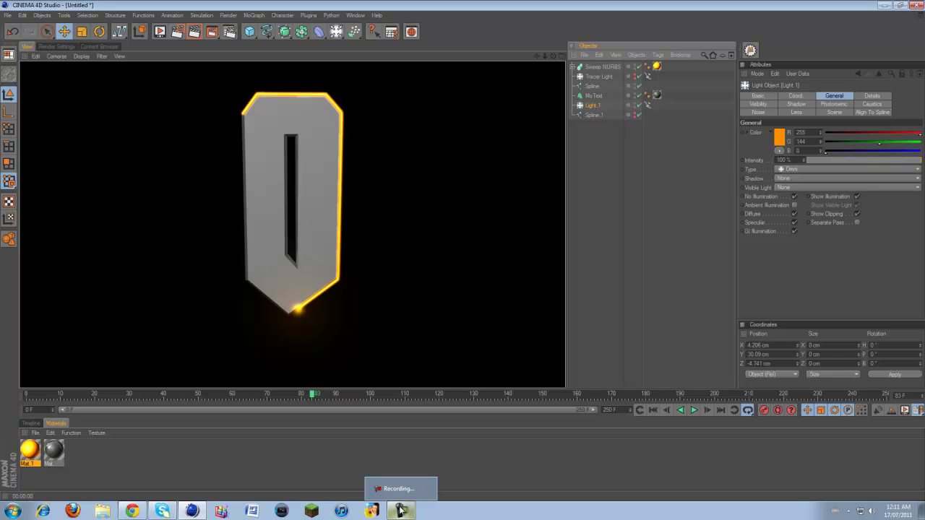
click(401, 511)
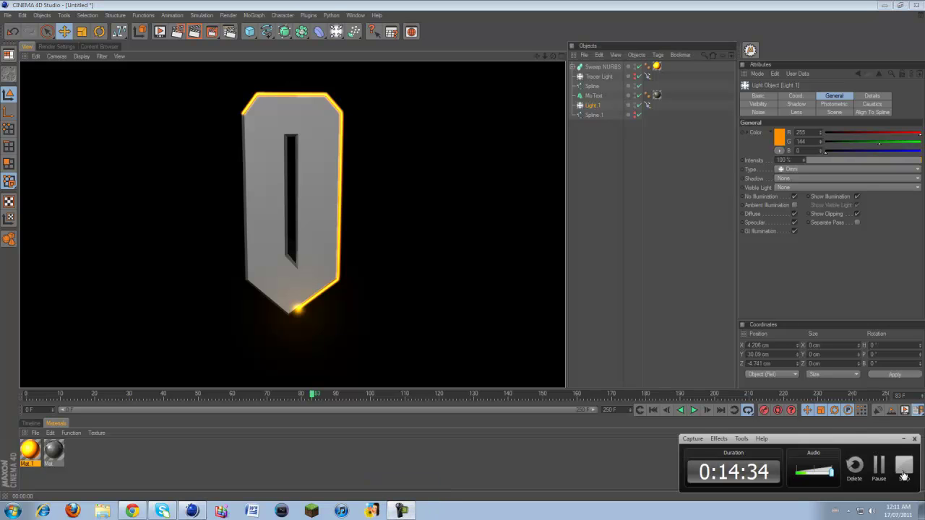